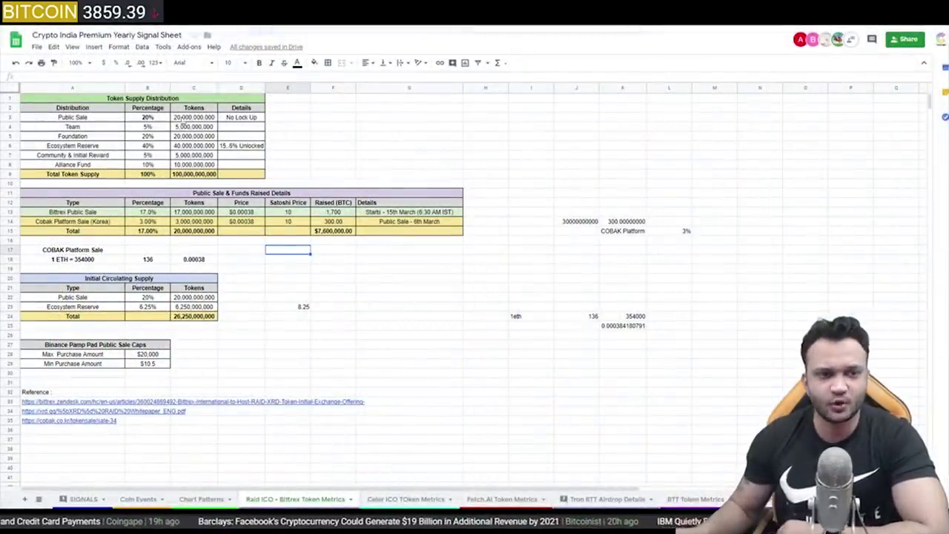
- Examine the Public Sale allocation in the Token Supply Distribution table and the Cobak Platform Sale (Korea) row in the funds raised table
{"action": "left_click", "coordinate": [85, 119]}
{"action": "left_click_drag", "start_coordinate": [85, 122], "coordinate": [231, 123]}
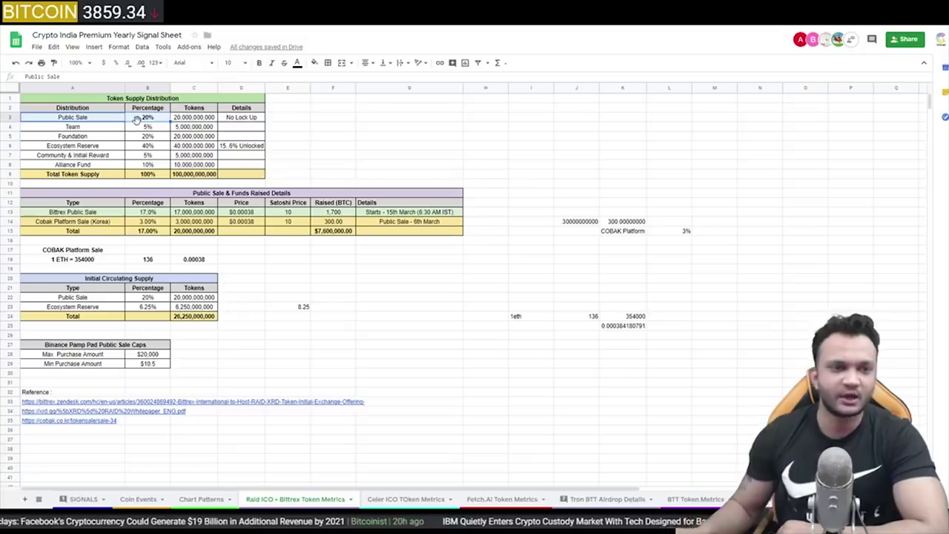
{"action": "left_click", "coordinate": [184, 177]}
{"action": "left_click", "coordinate": [147, 120]}
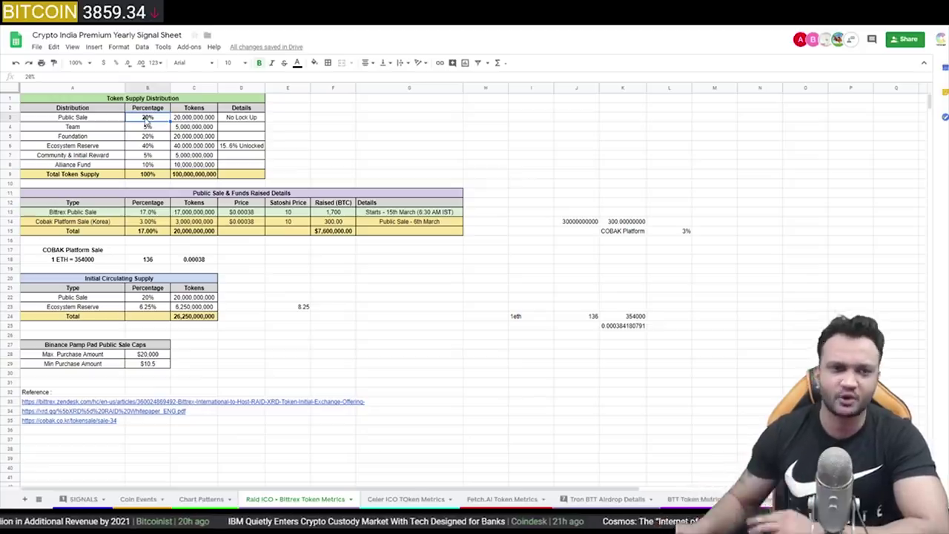
{"action": "left_click", "coordinate": [231, 121]}
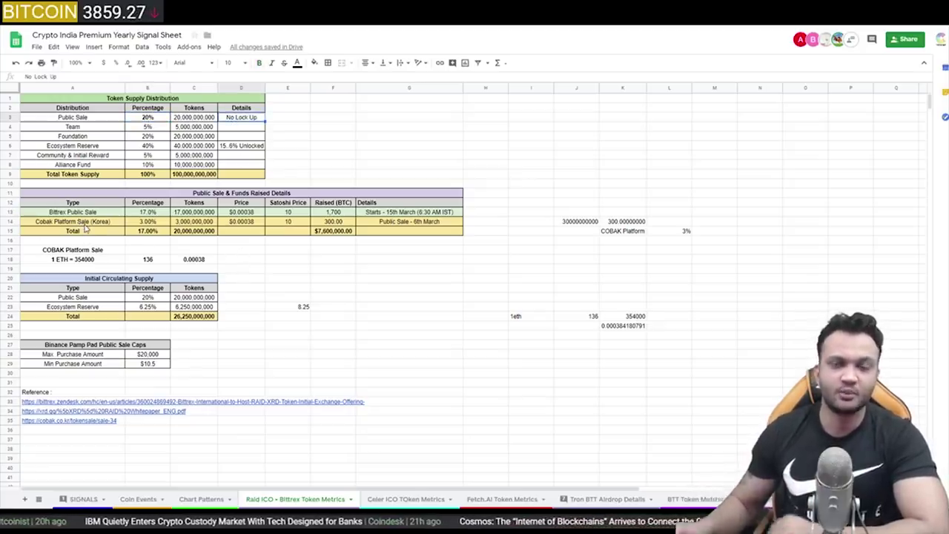
{"action": "left_click", "coordinate": [430, 224]}
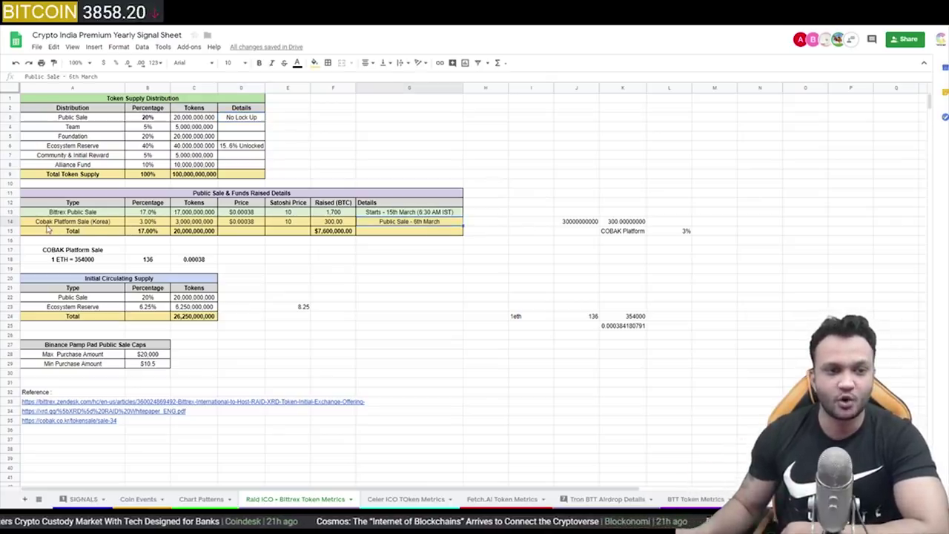
{"action": "left_click", "coordinate": [93, 225]}
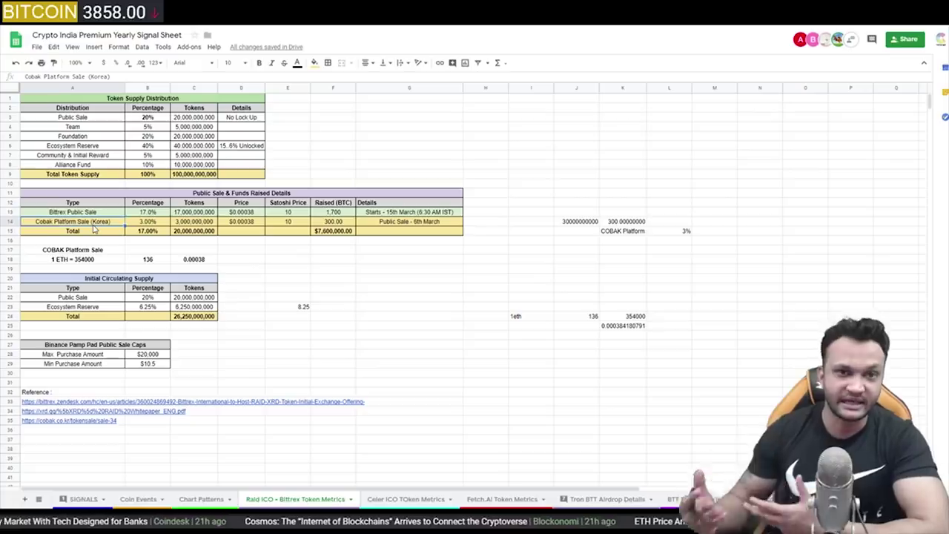
{"action": "left_click", "coordinate": [147, 119]}
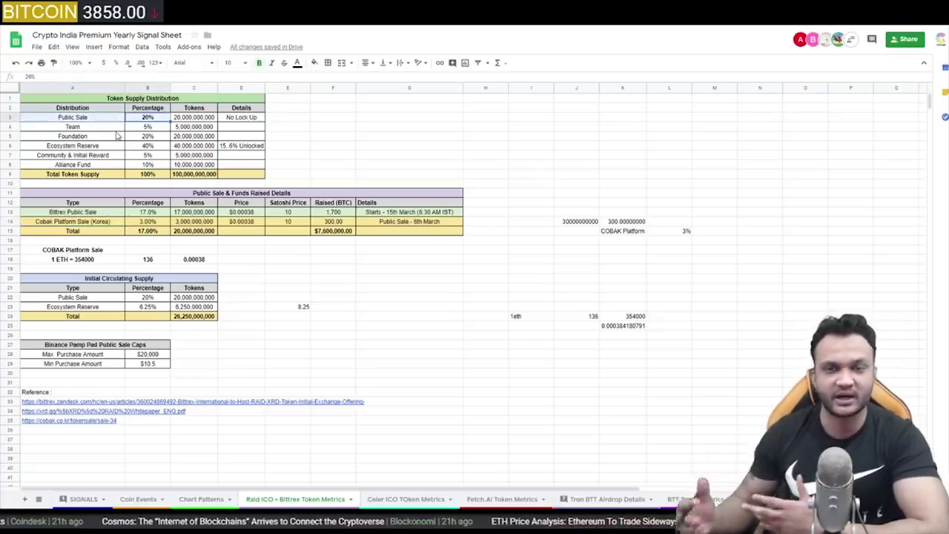
{"action": "left_click_drag", "start_coordinate": [100, 226], "coordinate": [368, 215]}
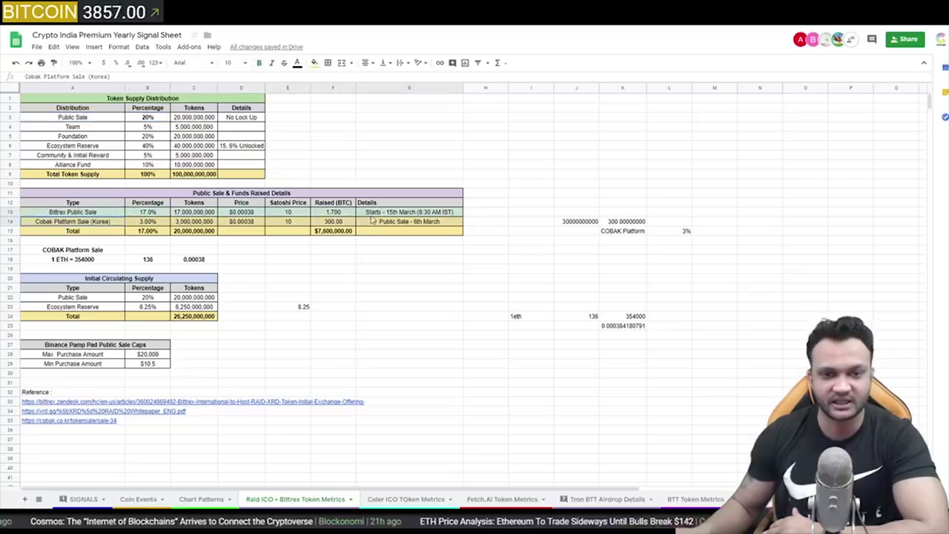
- Check the soft cap and hard cap in the Public Sale Information on the translated Cobak sale page for RAID
{"action": "key", "text": "ctrl+Tab"}
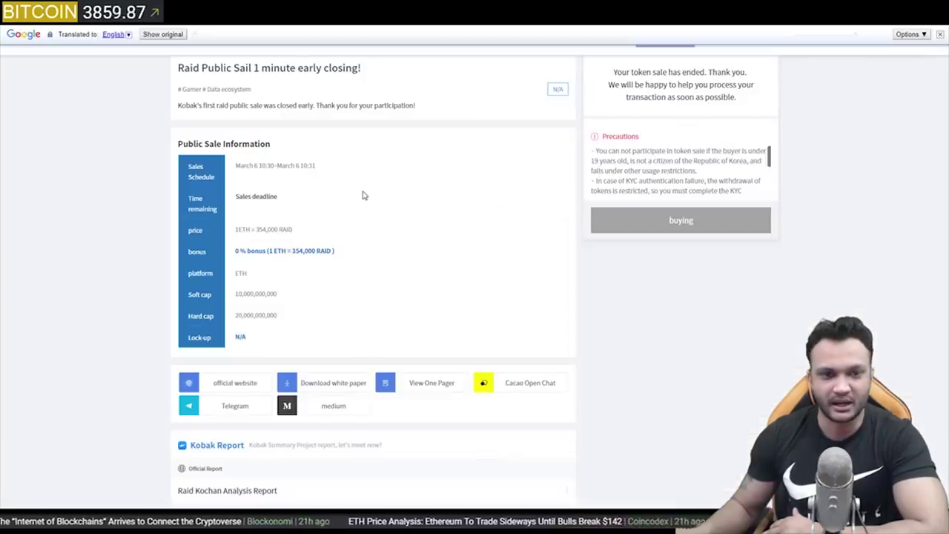
{"action": "scroll", "coordinate": [948, 150], "scroll_direction": "up", "scroll_amount": 1}
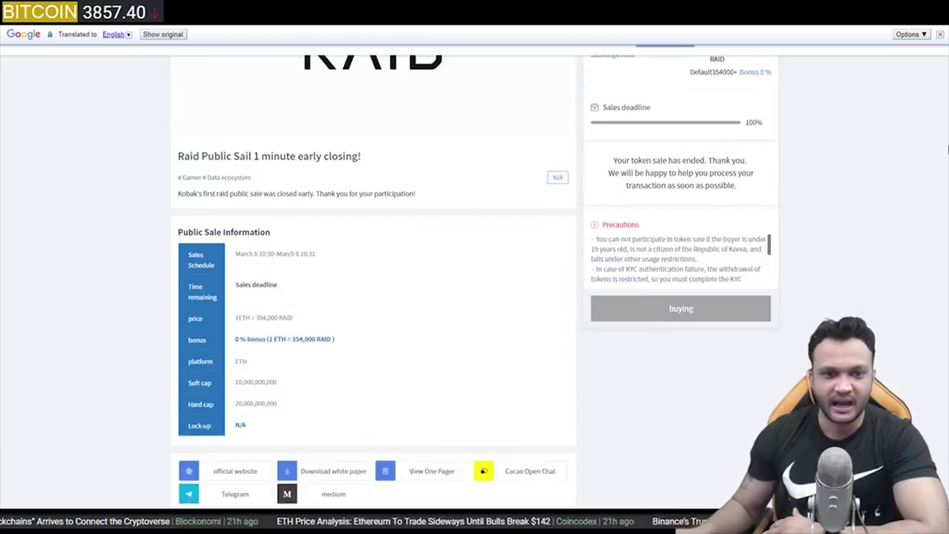
{"action": "scroll", "coordinate": [948, 152], "scroll_direction": "down", "scroll_amount": 1}
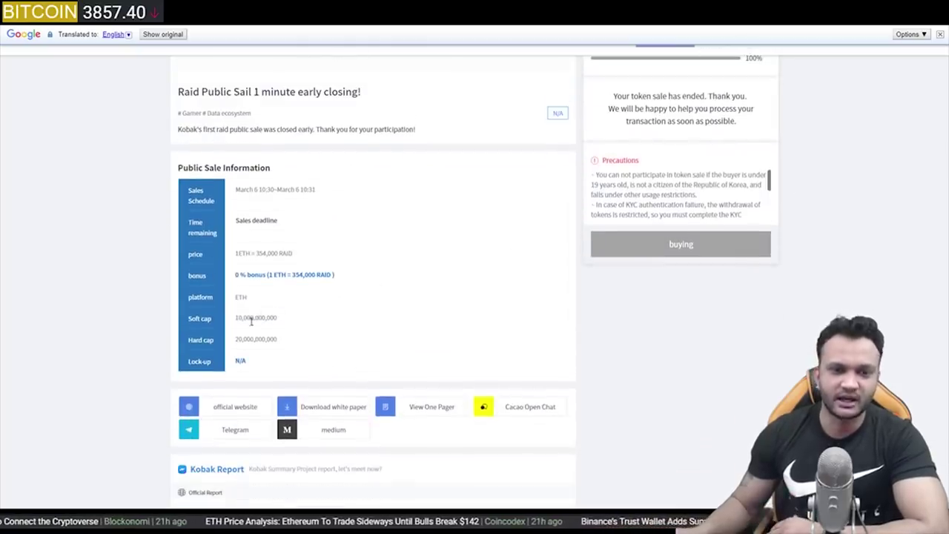
{"action": "left_click_drag", "start_coordinate": [234, 323], "coordinate": [288, 324]}
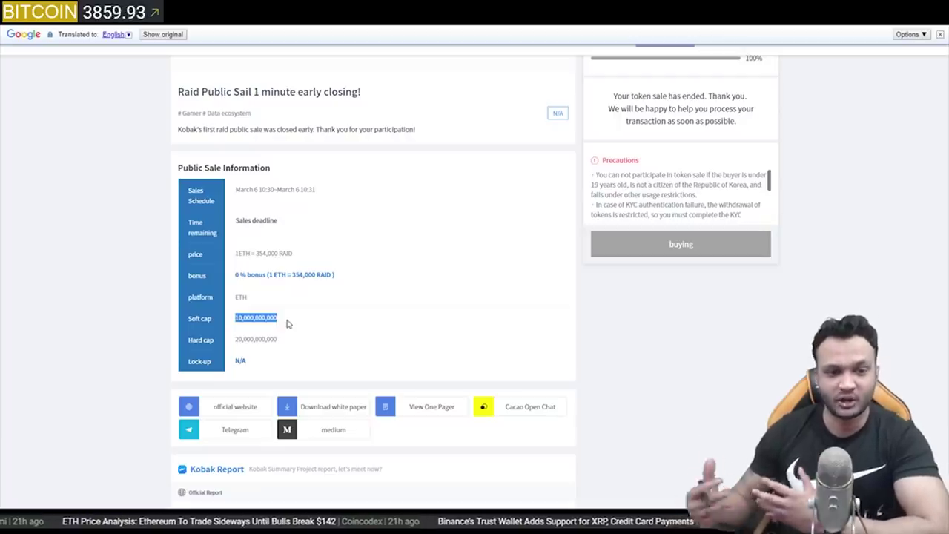
{"action": "left_click", "coordinate": [188, 328]}
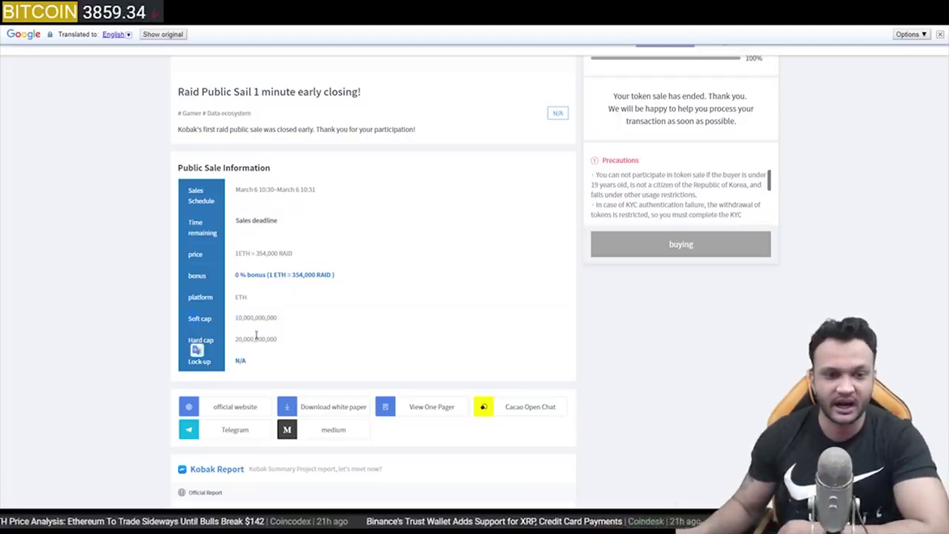
{"action": "left_click_drag", "start_coordinate": [282, 341], "coordinate": [234, 339]}
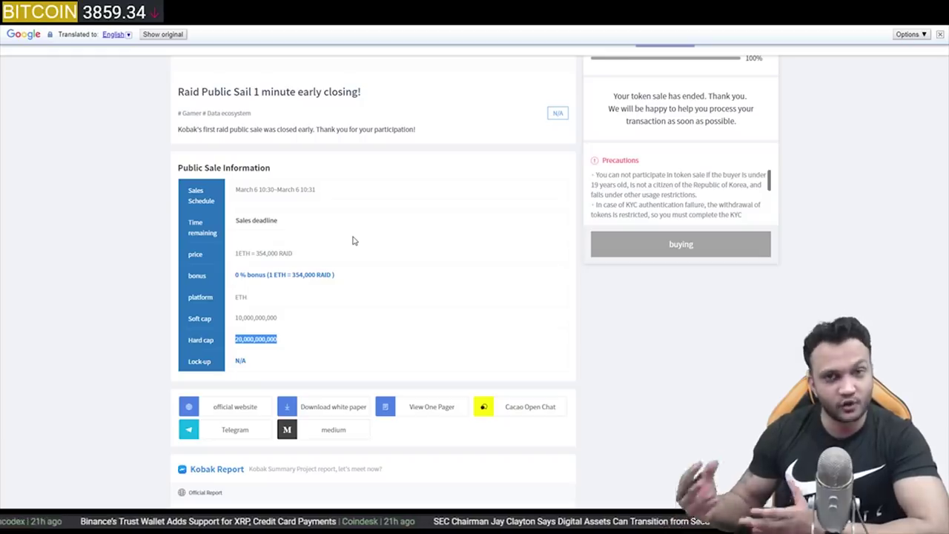
- Return to the signal sheet and go through the Cobak sale row's percentage, tokens, price, satoshi price, BTC raised and details
{"action": "key", "text": "ctrl+Tab"}
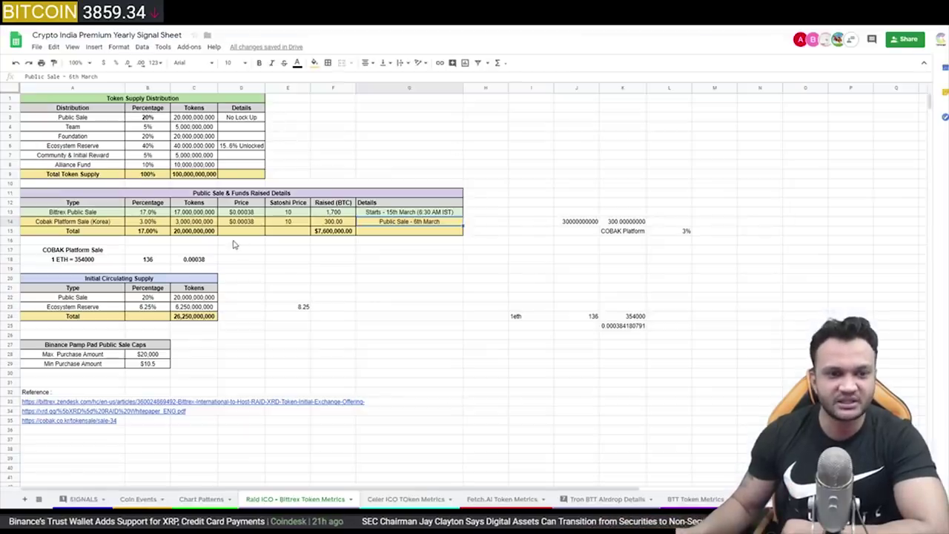
{"action": "left_click", "coordinate": [236, 244]}
{"action": "left_click", "coordinate": [147, 222]}
{"action": "left_click", "coordinate": [204, 224]}
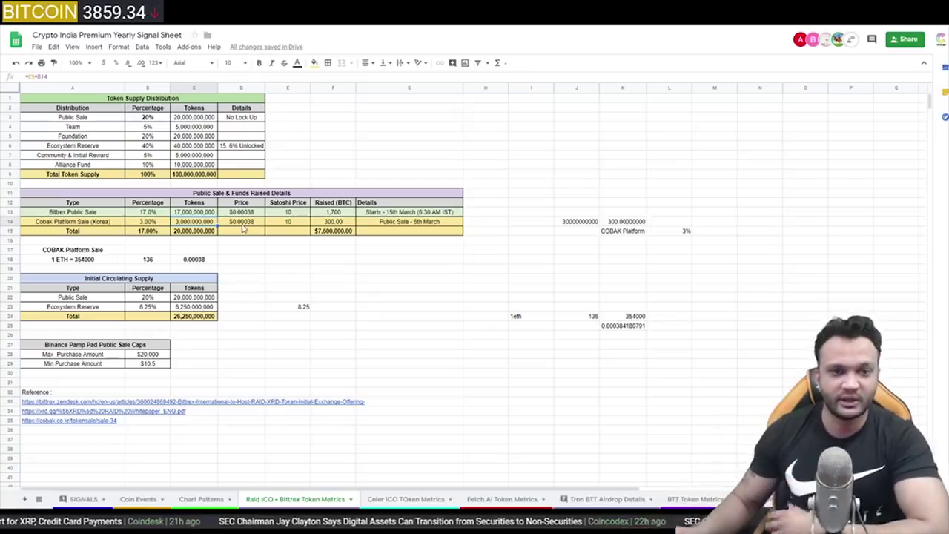
{"action": "left_click", "coordinate": [242, 224]}
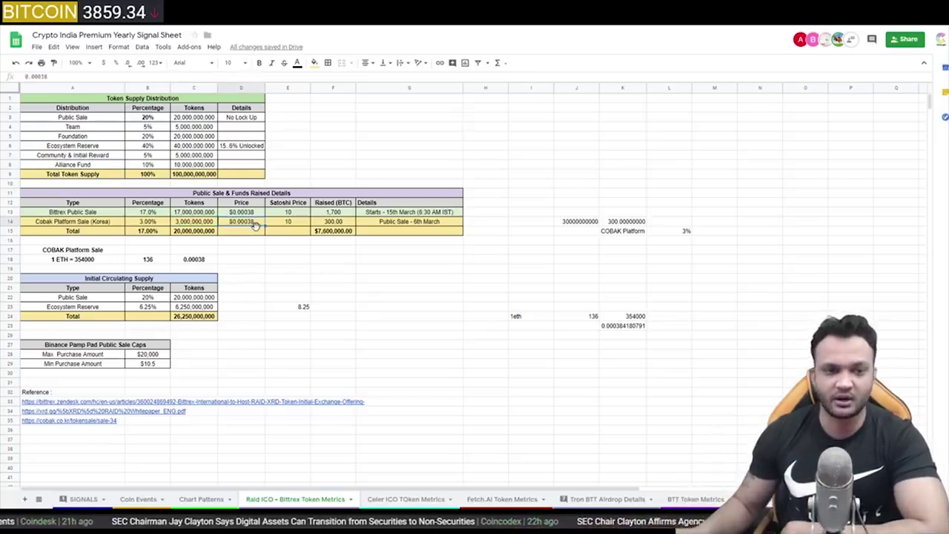
{"action": "left_click", "coordinate": [304, 227]}
{"action": "left_click", "coordinate": [330, 225]}
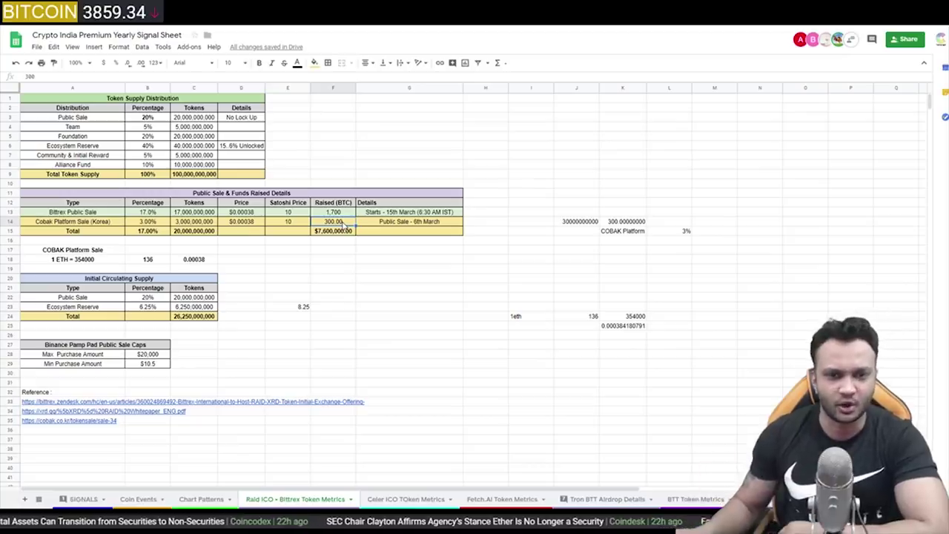
{"action": "left_click", "coordinate": [382, 225]}
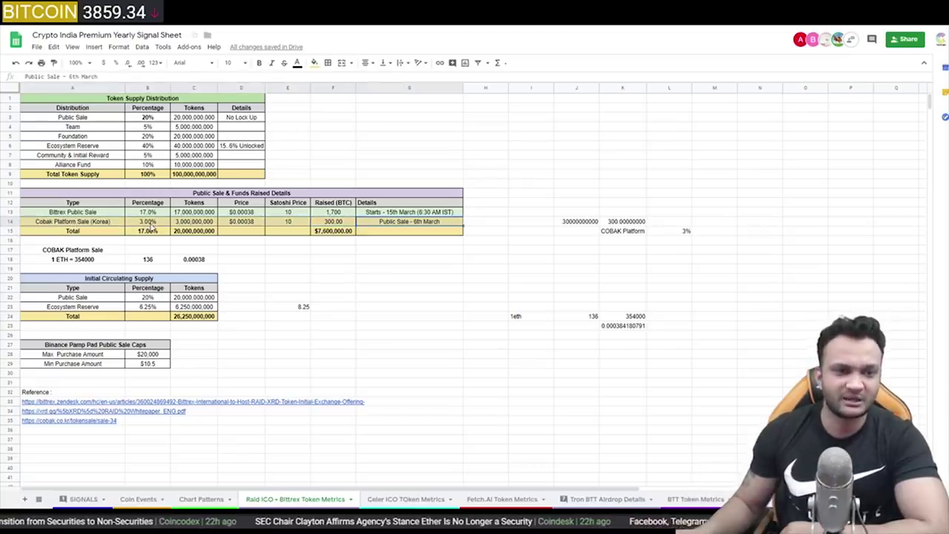
{"action": "left_click_drag", "start_coordinate": [97, 225], "coordinate": [388, 231]}
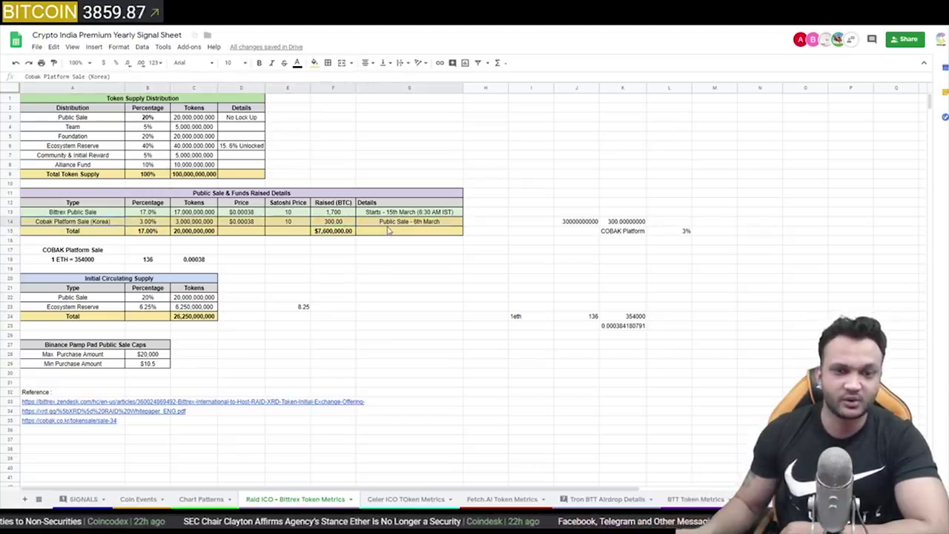
- Recheck the soft cap on the Cobak sale page, and return to the signal sheet
{"action": "key", "text": "ctrl+Tab"}
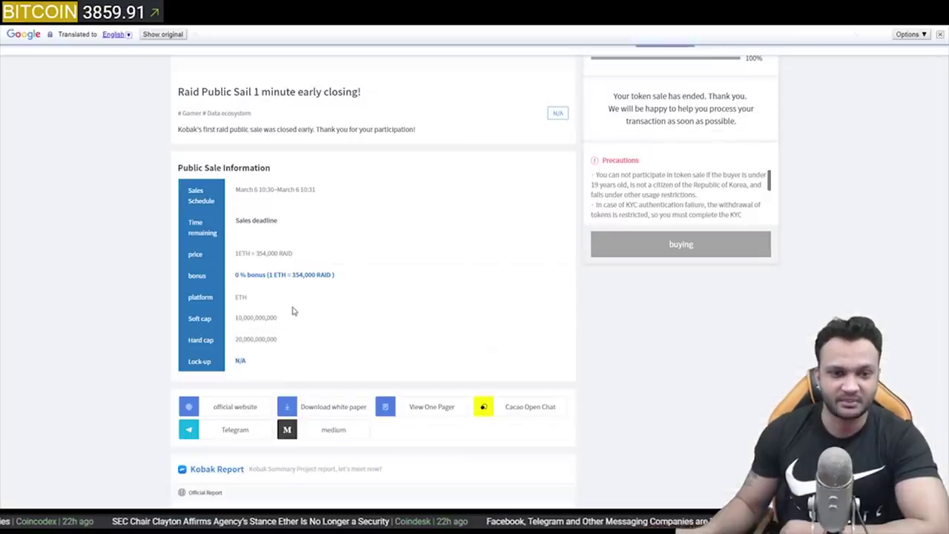
{"action": "left_click_drag", "start_coordinate": [276, 317], "coordinate": [226, 319]}
{"action": "key", "text": "ctrl+shift+Tab"}
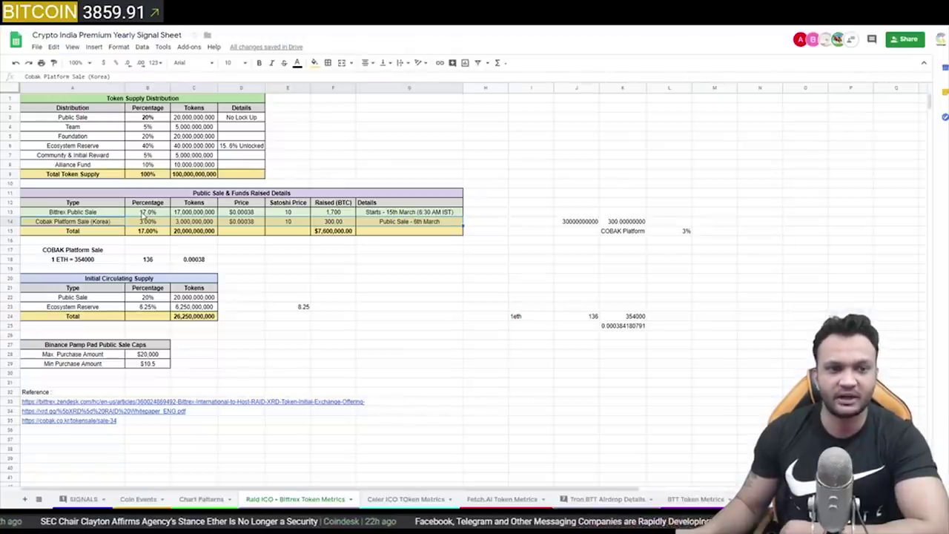
- Examine the Bittrex Public Sale row's percentage, price and start date, and compare the BTC raised in both sales
{"action": "left_click_drag", "start_coordinate": [88, 212], "coordinate": [391, 211]}
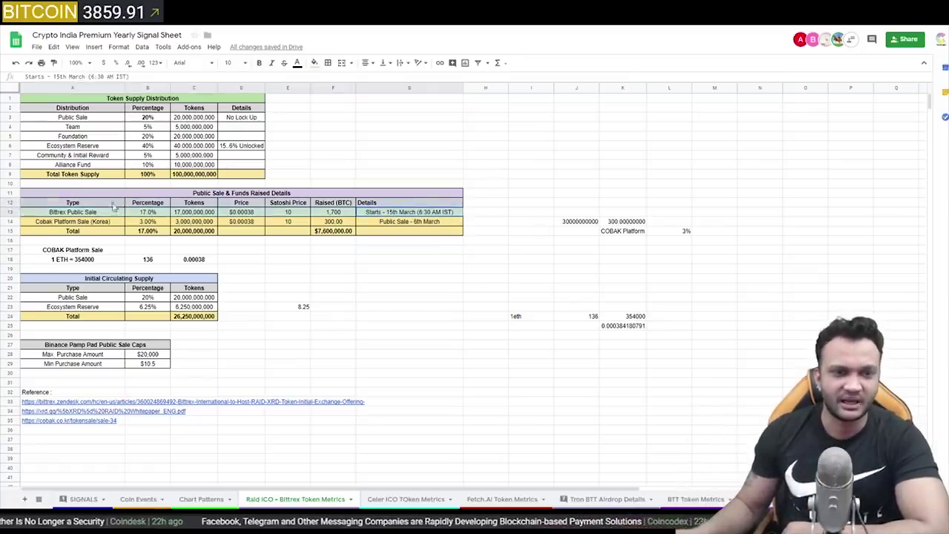
{"action": "left_click", "coordinate": [148, 241]}
{"action": "left_click_drag", "start_coordinate": [106, 213], "coordinate": [151, 221]}
{"action": "left_click", "coordinate": [148, 221]}
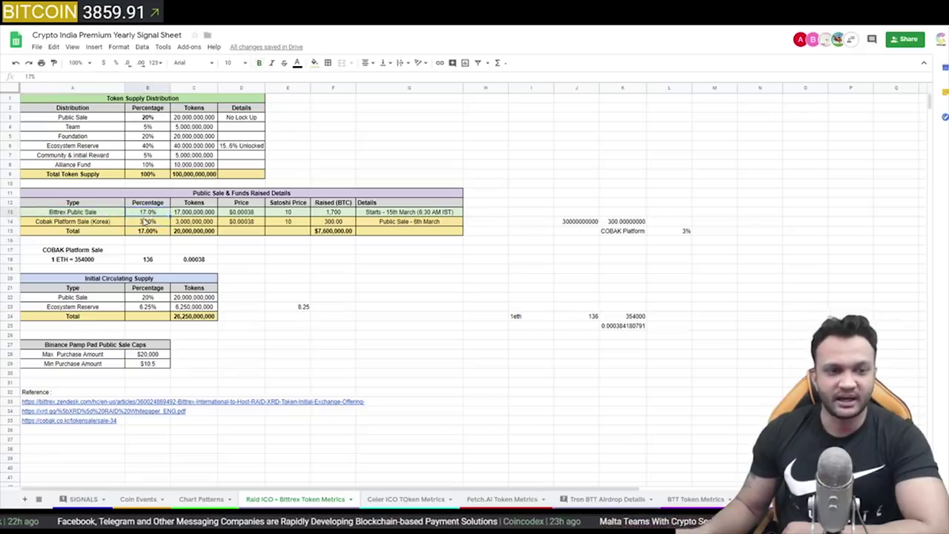
{"action": "left_click", "coordinate": [147, 119]}
{"action": "left_click", "coordinate": [146, 213]}
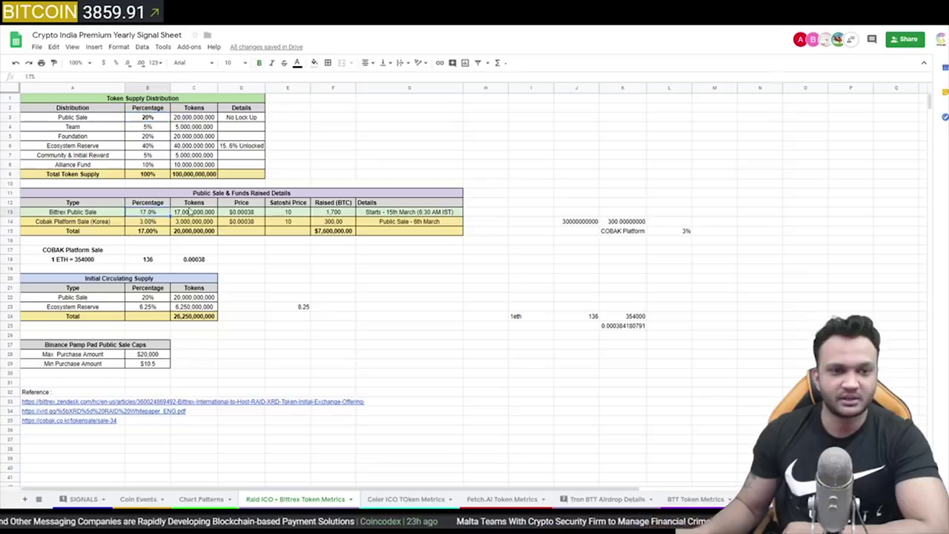
{"action": "left_click_drag", "start_coordinate": [104, 216], "coordinate": [428, 216]}
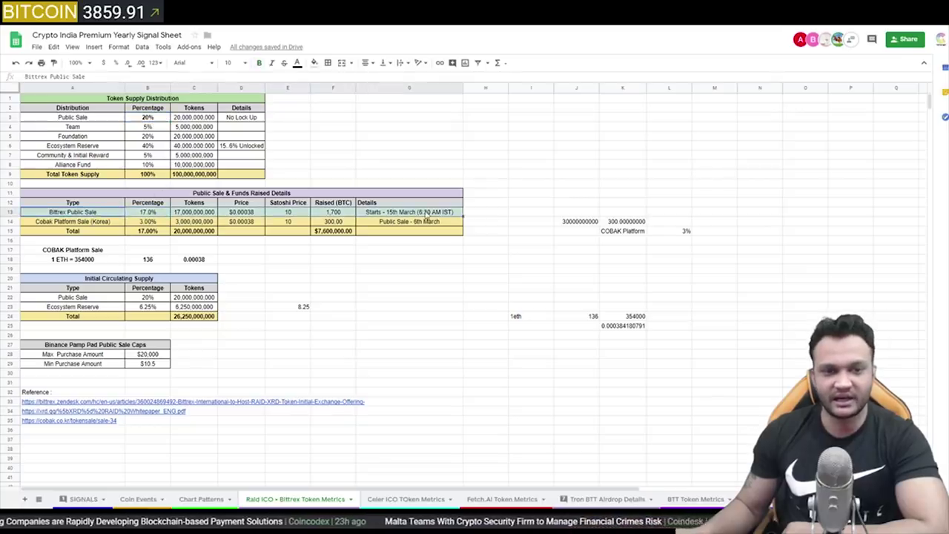
{"action": "left_click_drag", "start_coordinate": [225, 227], "coordinate": [286, 214]}
{"action": "left_click", "coordinate": [331, 214]}
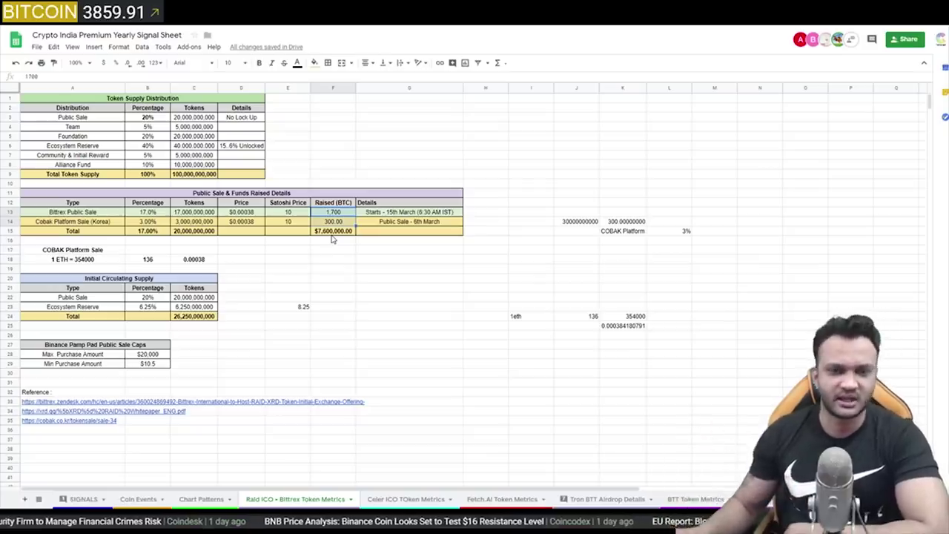
{"action": "left_click", "coordinate": [338, 244]}
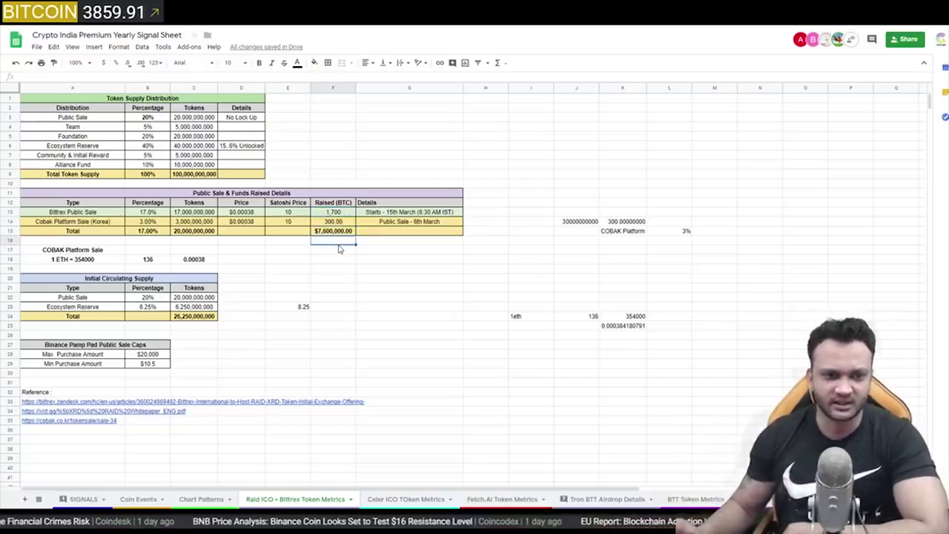
{"action": "left_click", "coordinate": [241, 316]}
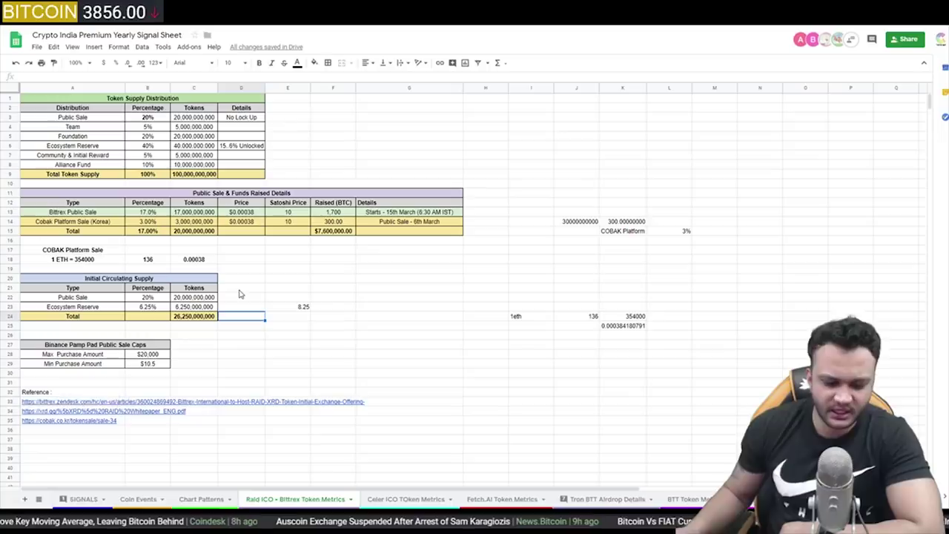
- Enter 26.25% as the total percentage in cell B24 of the Initial Circulating Supply table, displayed with two decimal places
{"action": "left_click", "coordinate": [123, 281]}
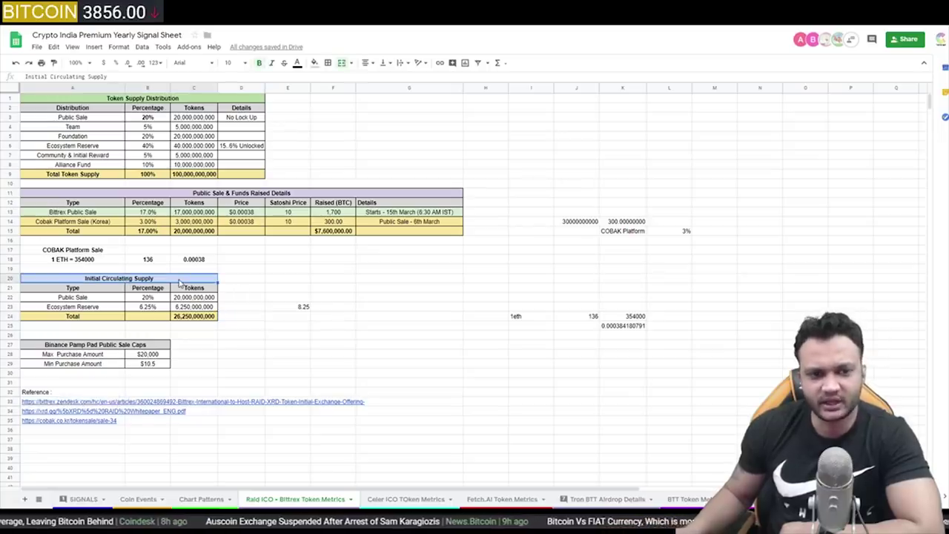
{"action": "left_click", "coordinate": [156, 318]}
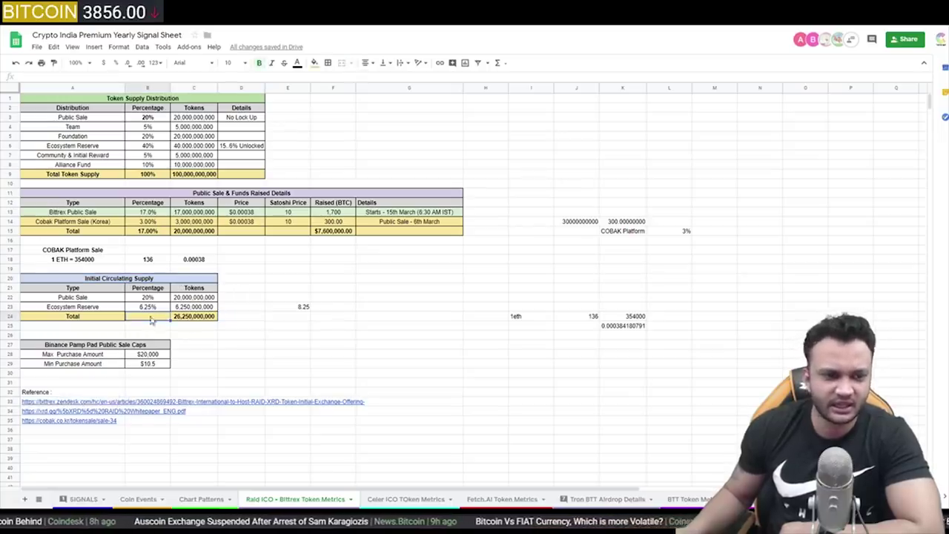
{"action": "type", "text": "=B22+B23"}
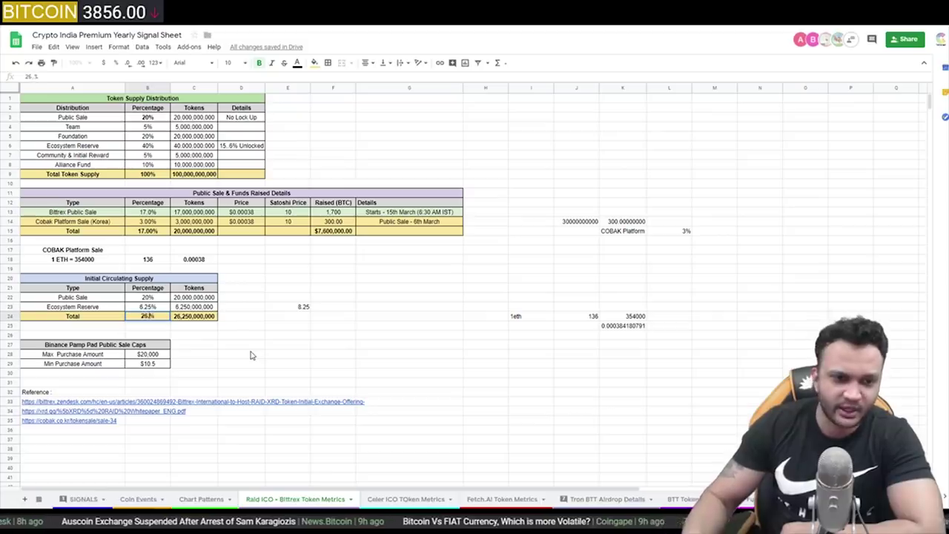
{"action": "key", "text": "Return"}
{"action": "left_click", "coordinate": [148, 317]}
{"action": "left_click", "coordinate": [139, 63]}
{"action": "left_click", "coordinate": [139, 63]}
{"action": "left_click", "coordinate": [333, 269]}
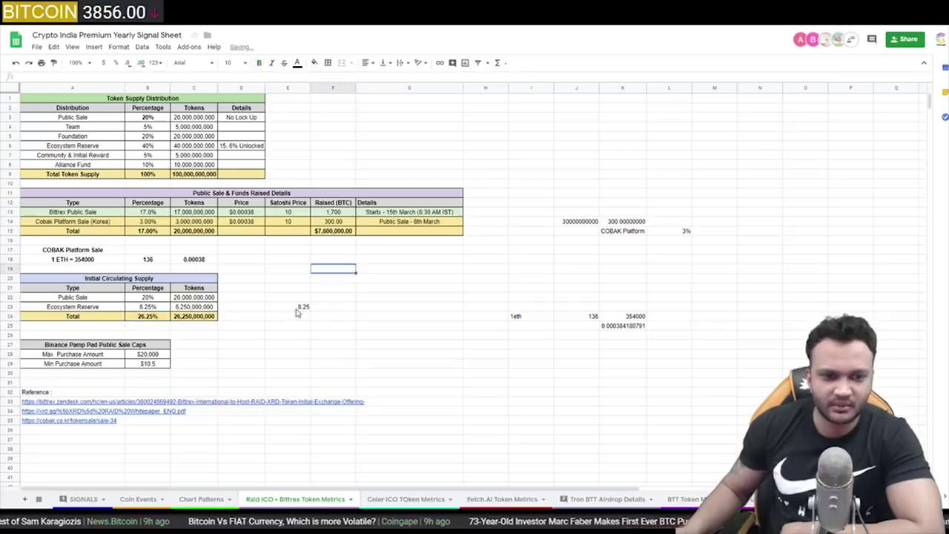
- Inspect the formula in cell E23 and the Ecosystem Reserve percentage in the Initial Circulating Supply table
{"action": "left_click", "coordinate": [299, 309]}
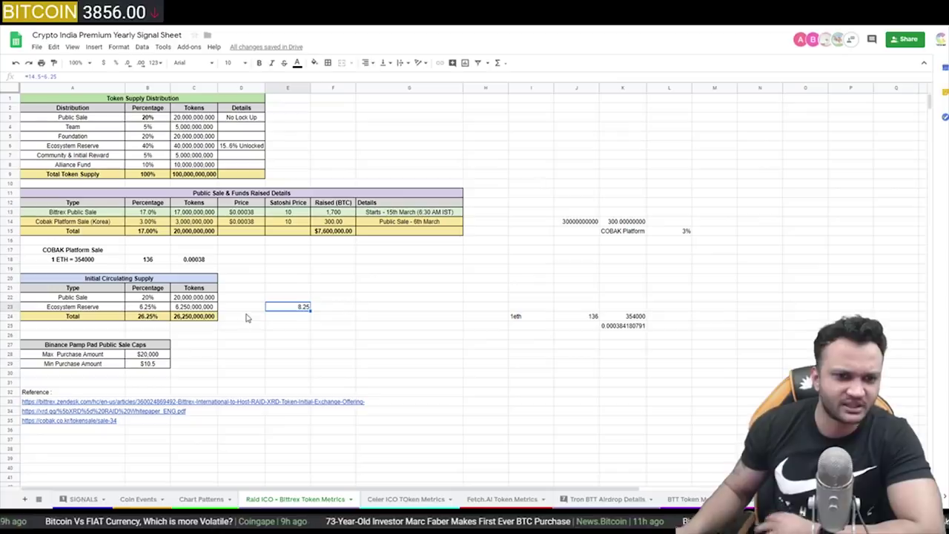
{"action": "left_click", "coordinate": [280, 336]}
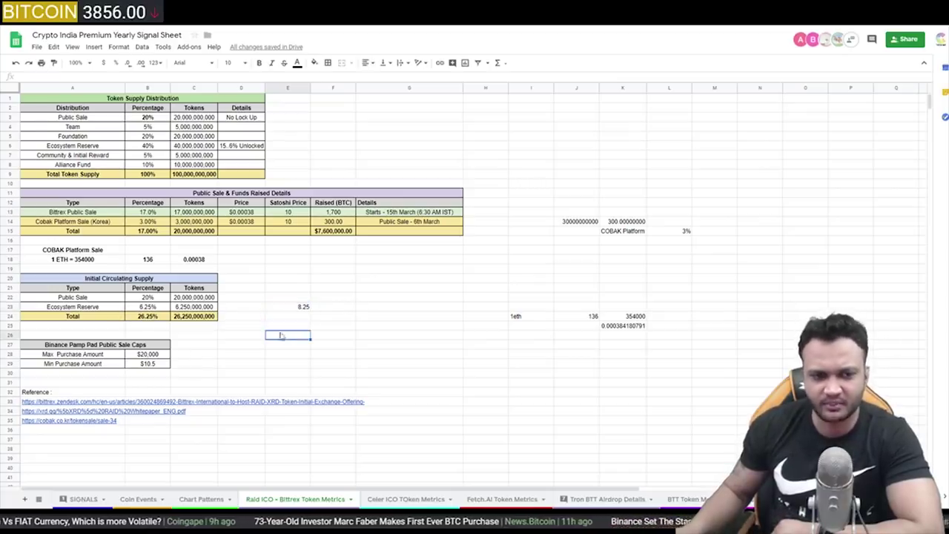
{"action": "left_click_drag", "start_coordinate": [87, 308], "coordinate": [138, 310]}
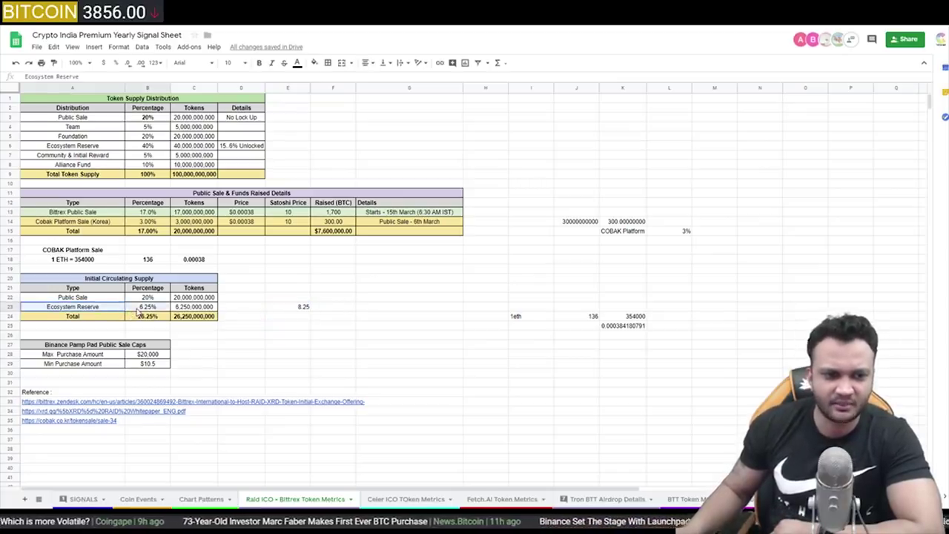
- Compare the Ecosystem Reserve, Public Sale and total percentages of the initial circulating supply with the Bittrex and Cobak sale rows
{"action": "left_click", "coordinate": [129, 312]}
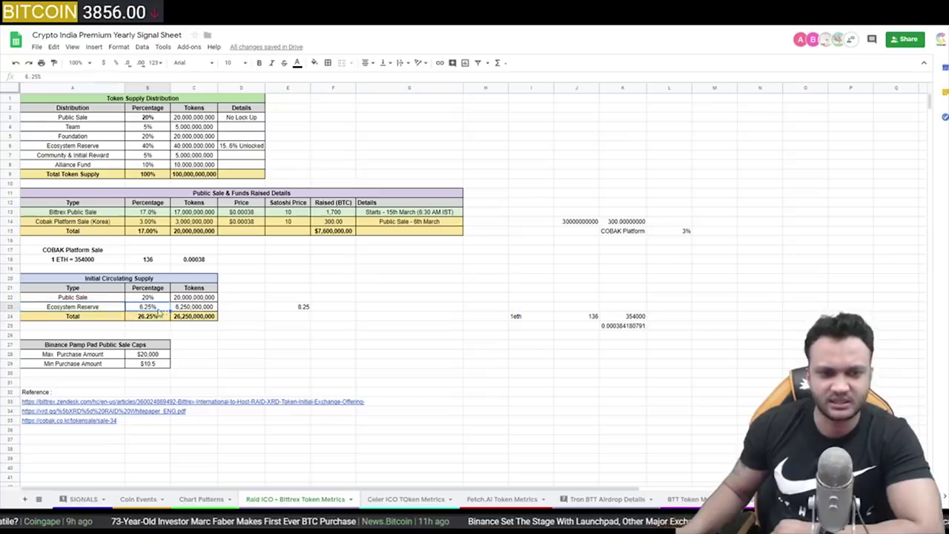
{"action": "left_click", "coordinate": [287, 310]}
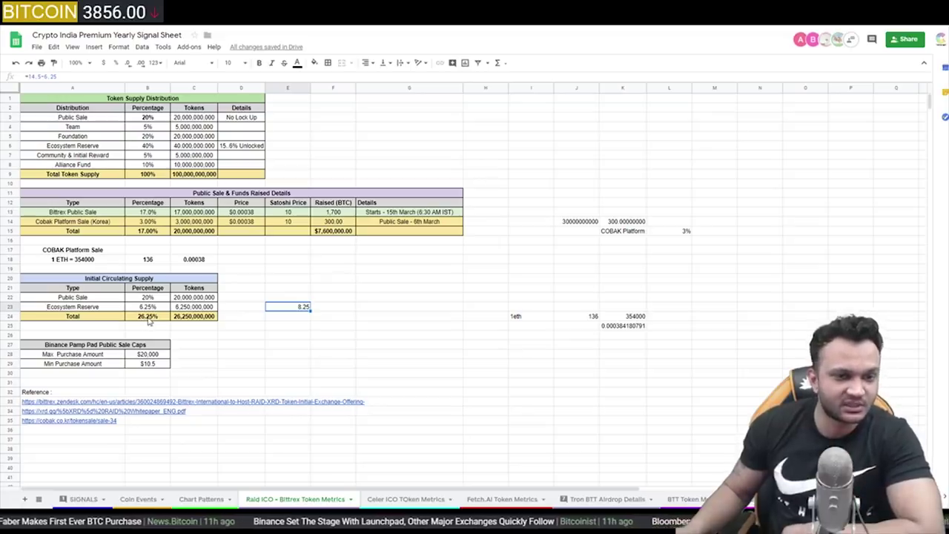
{"action": "left_click", "coordinate": [149, 317]}
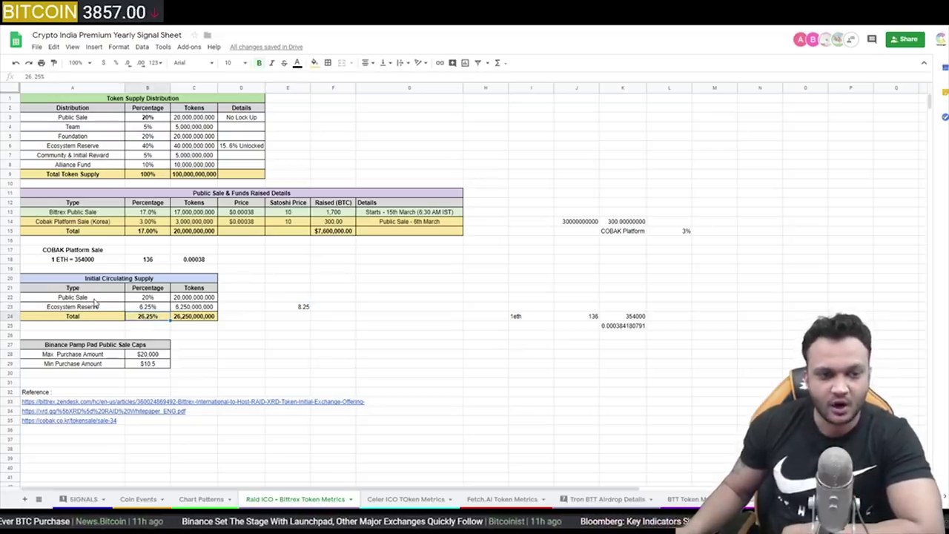
{"action": "left_click_drag", "start_coordinate": [94, 300], "coordinate": [153, 299]}
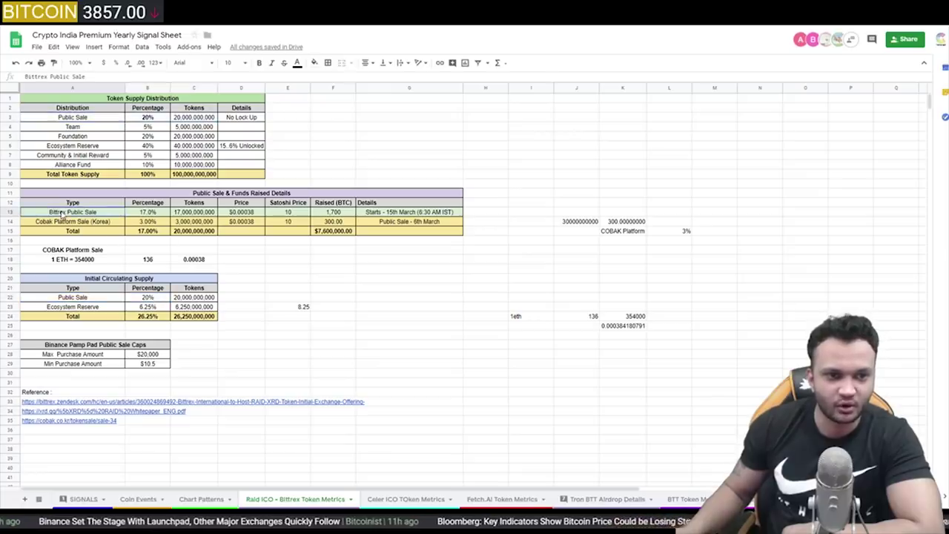
{"action": "left_click_drag", "start_coordinate": [73, 212], "coordinate": [286, 215]}
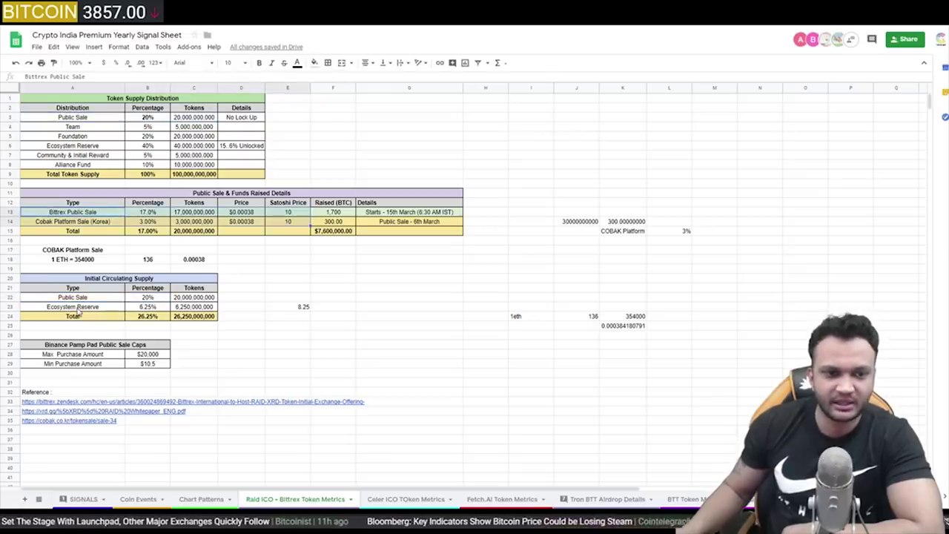
- Check the Ecosystem Reserve percentage against the RAID chat screenshot about the 6.25% expansion supply, and return to the signal sheet
{"action": "left_click", "coordinate": [142, 307]}
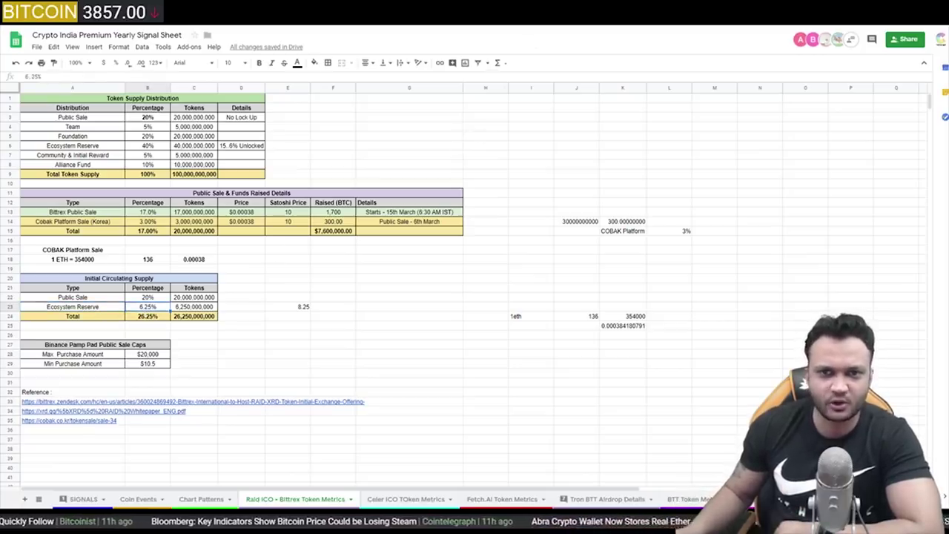
{"action": "key", "text": "alt+Tab"}
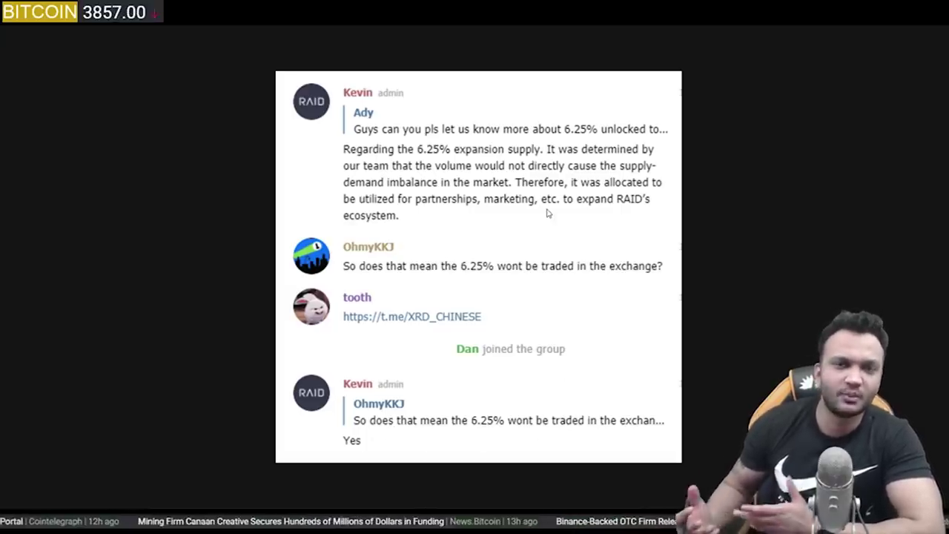
{"action": "key", "text": "alt+Tab"}
- Inspect the formula behind the total token amount in cell C24 of the Initial Circulating Supply table
{"action": "left_click", "coordinate": [339, 309]}
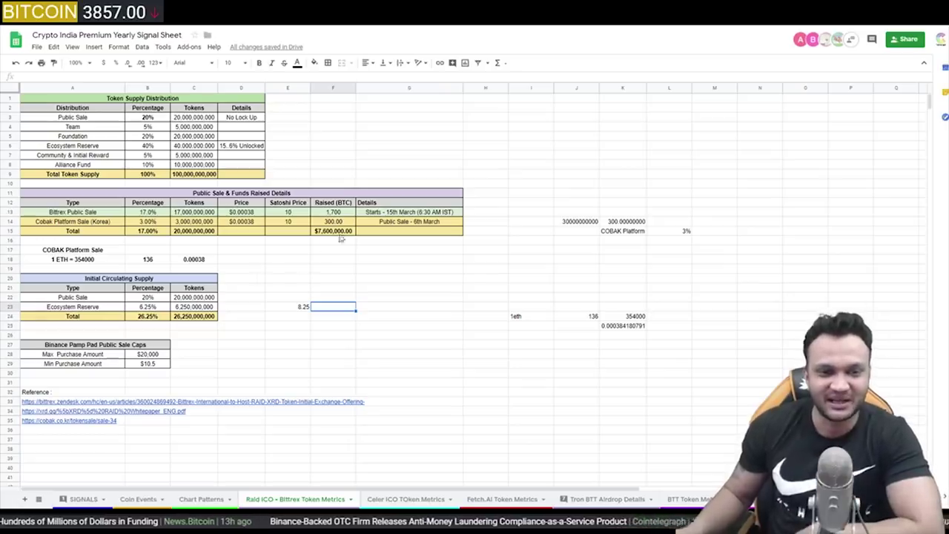
{"action": "left_click", "coordinate": [334, 289]}
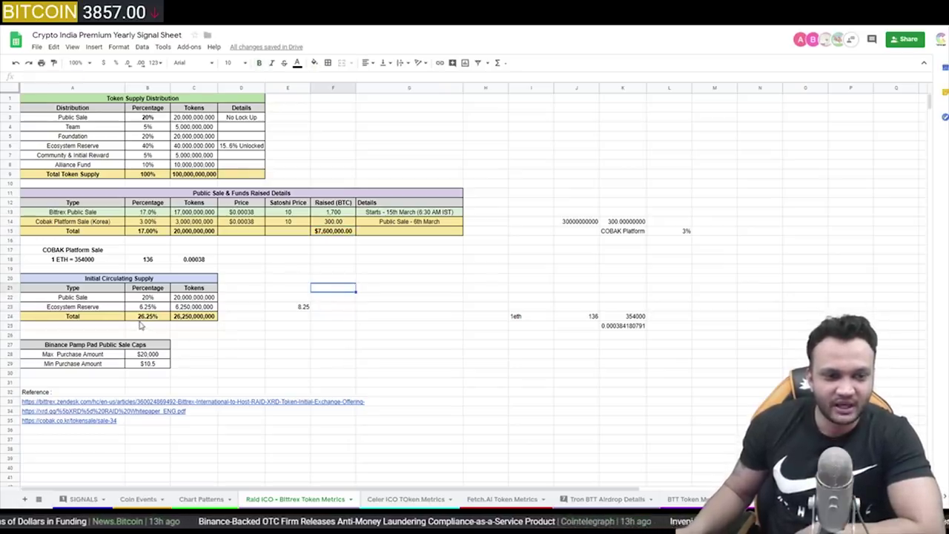
{"action": "left_click", "coordinate": [195, 334]}
{"action": "left_click", "coordinate": [190, 317]}
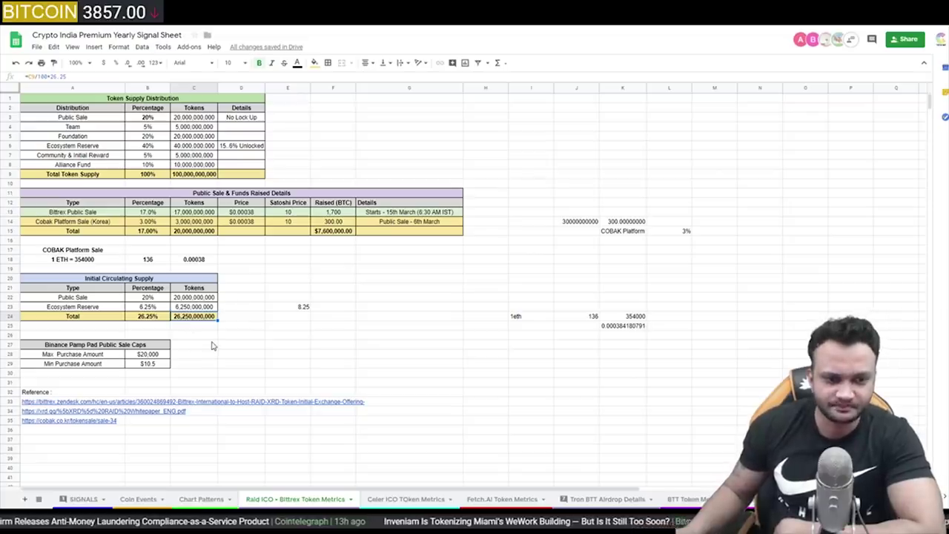
{"action": "left_click", "coordinate": [211, 346]}
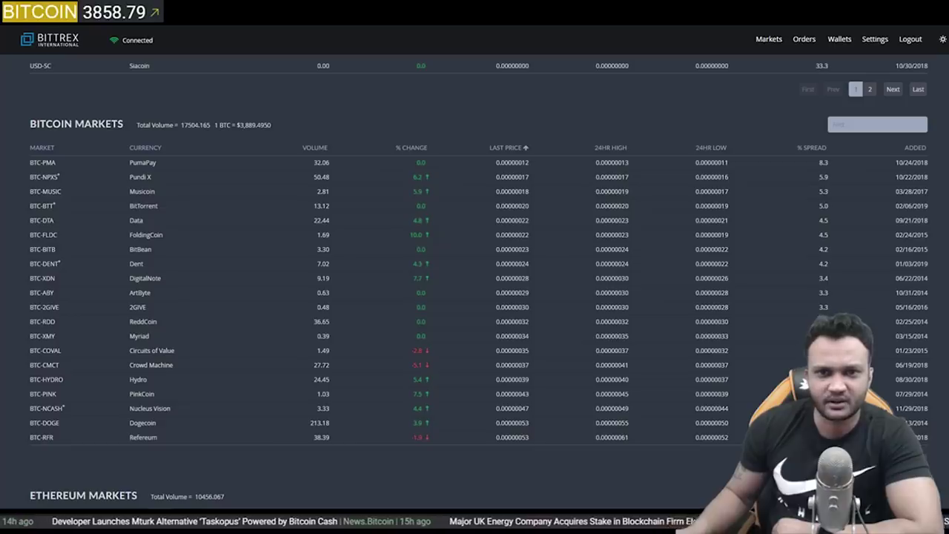
- Examine PumaPay's Bittrex volume share, circulating supply and BTC price on its CoinMarketCap page
{"action": "key", "text": "ctrl+Tab"}
{"action": "left_click", "coordinate": [196, 263]}
{"action": "left_click_drag", "start_coordinate": [293, 215], "coordinate": [351, 215]}
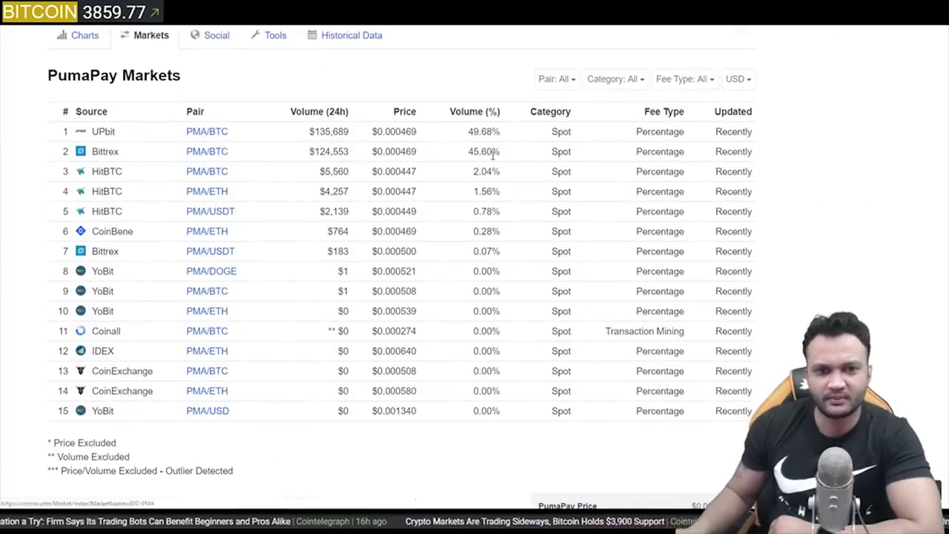
{"action": "left_click_drag", "start_coordinate": [491, 153], "coordinate": [468, 153]}
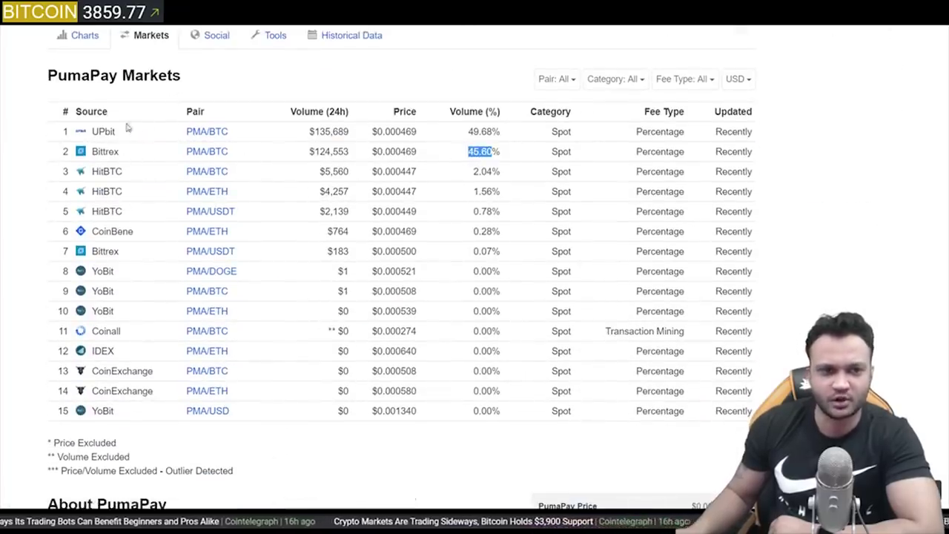
{"action": "scroll", "coordinate": [943, 218], "scroll_direction": "up", "scroll_amount": 5}
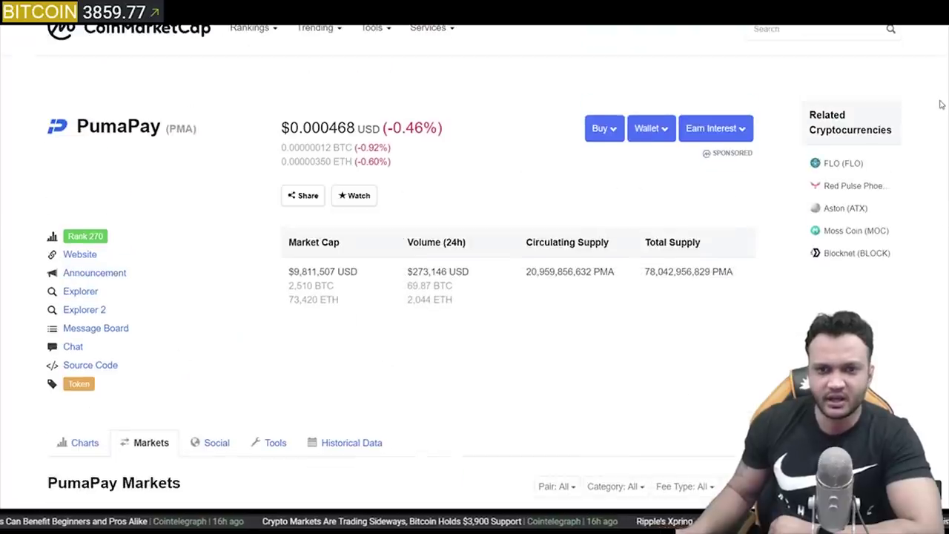
{"action": "left_click_drag", "start_coordinate": [528, 274], "coordinate": [593, 273]}
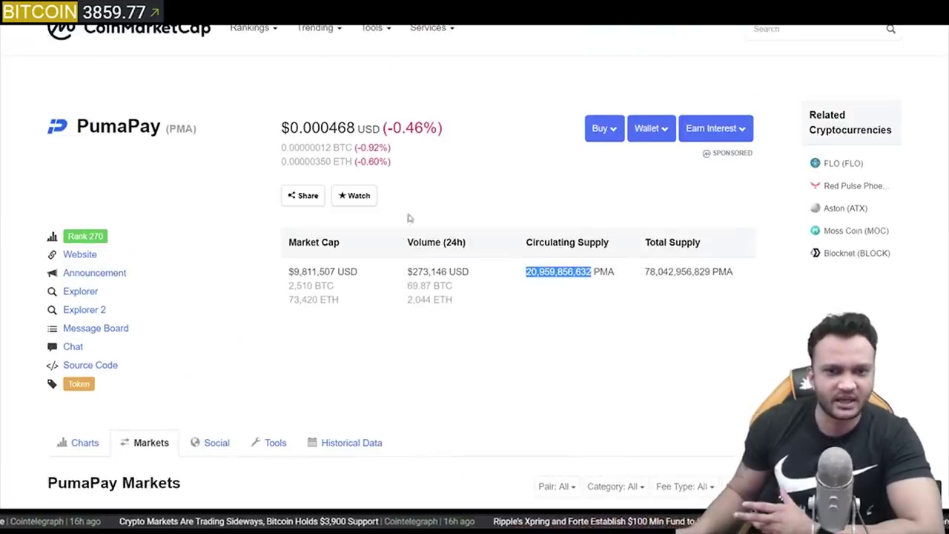
{"action": "left_click_drag", "start_coordinate": [315, 147], "coordinate": [332, 147]}
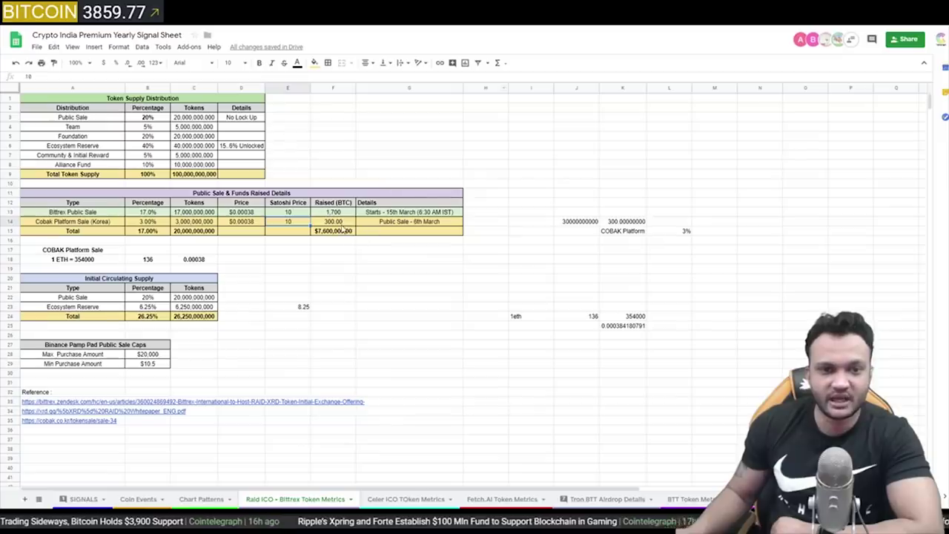
- Compare the price and satoshi price of the Bittrex and Cobak sales in the signal sheet
{"action": "left_click", "coordinate": [275, 214]}
{"action": "left_click_drag", "start_coordinate": [275, 214], "coordinate": [302, 229]}
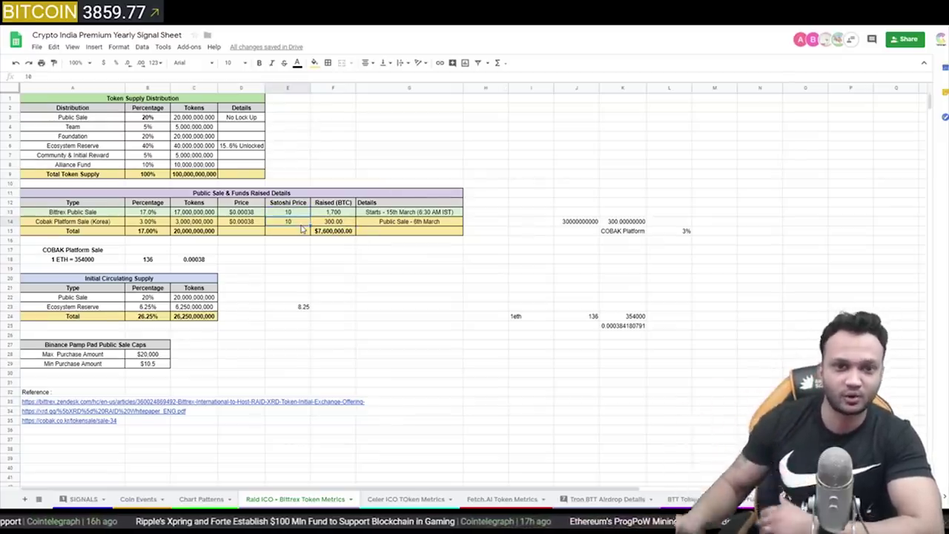
{"action": "left_click_drag", "start_coordinate": [267, 215], "coordinate": [245, 222]}
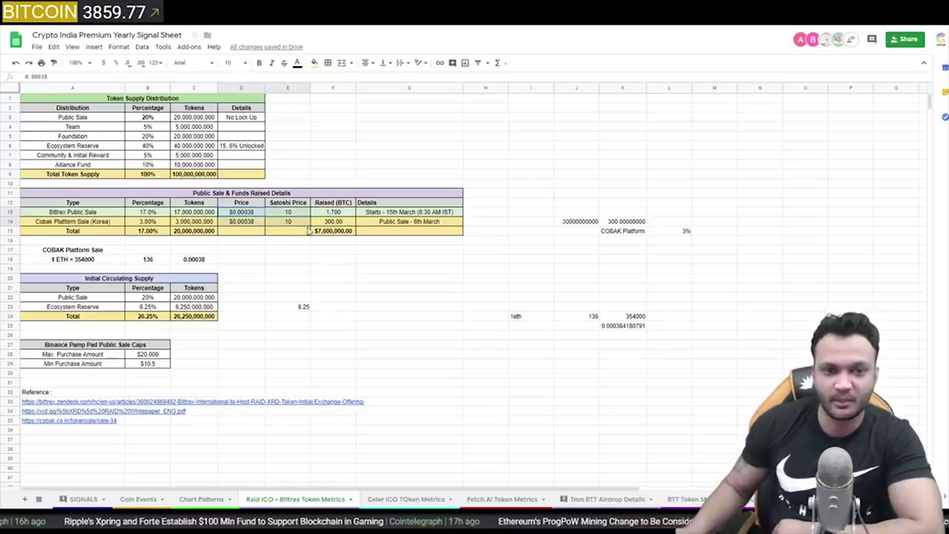
- Switch through the Bittrex Bitcoin markets list to Musicoin's CoinMarketCap page and examine its Bittrex volume share
{"action": "key", "text": "ctrl+Tab"}
{"action": "key", "text": "ctrl+Tab"}
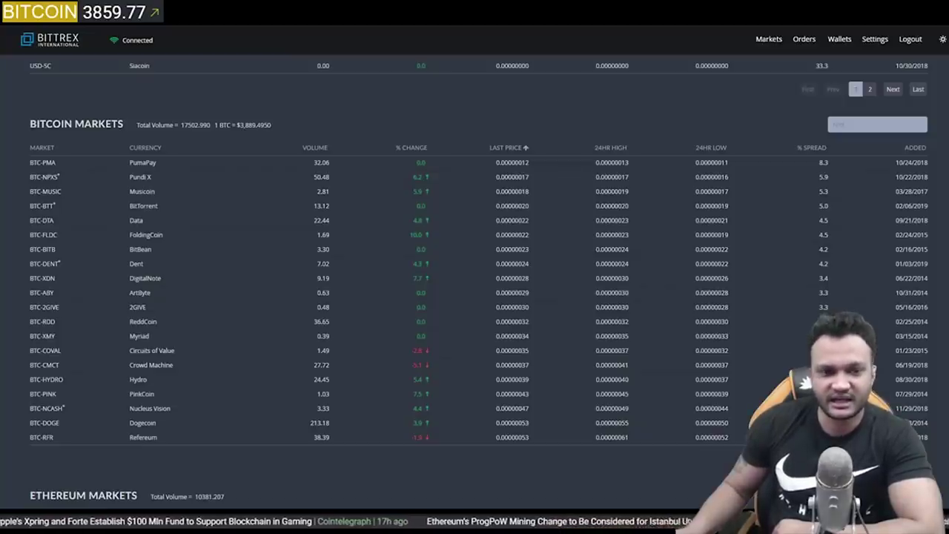
{"action": "key", "text": "ctrl+Tab"}
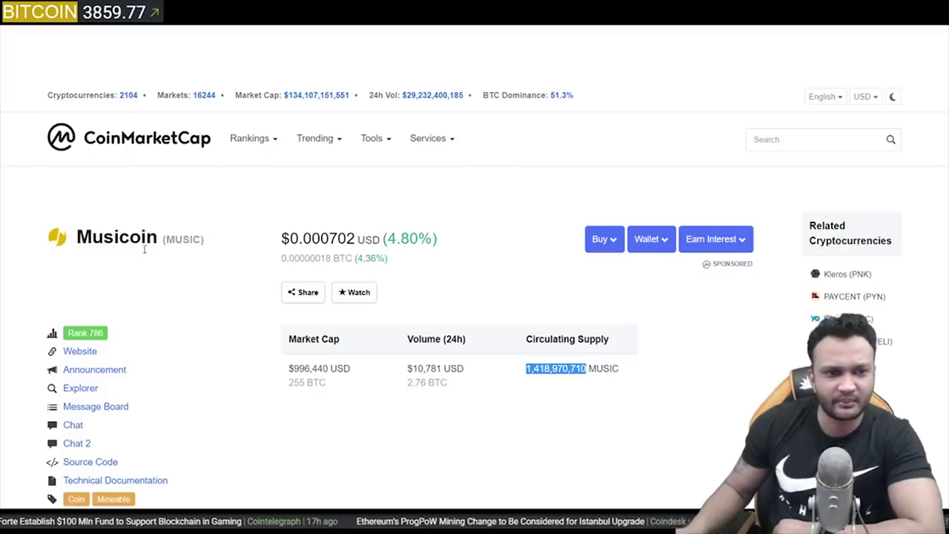
{"action": "double_click", "coordinate": [119, 237]}
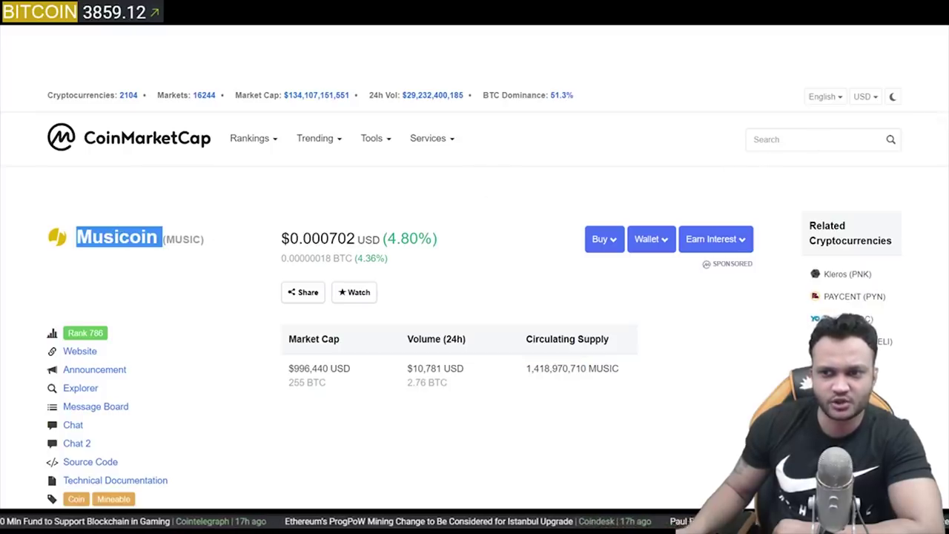
{"action": "scroll", "coordinate": [401, 297], "scroll_direction": "down", "scroll_amount": 5}
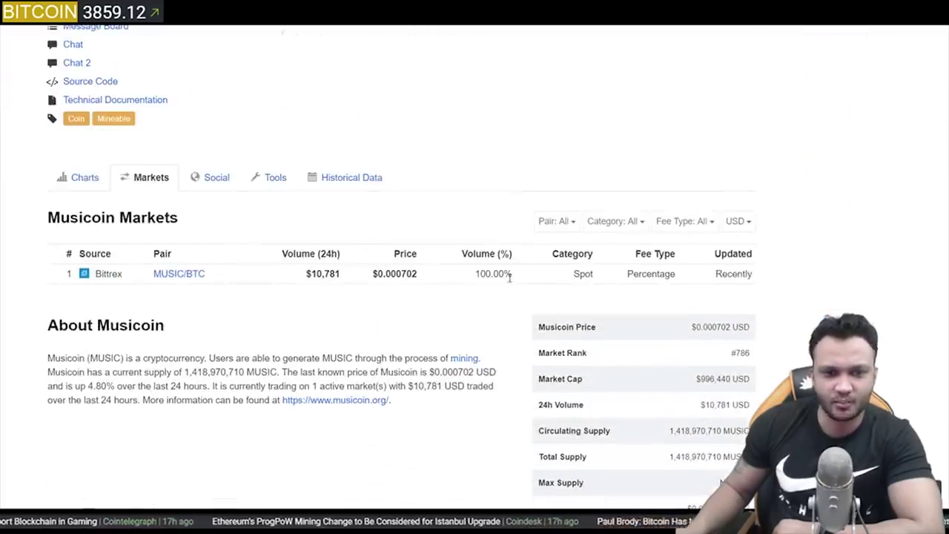
{"action": "double_click", "coordinate": [493, 274]}
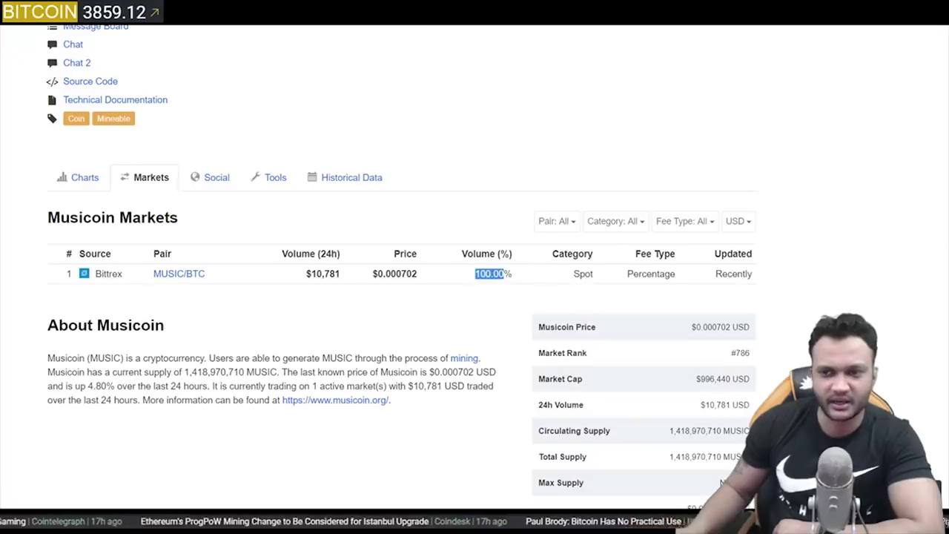
- Examine Musicoin's BTC price, market cap, 24-hour volume and circulating supply, then recheck the Cobak sale's token amount in the signal sheet
{"action": "scroll", "coordinate": [460, 390], "scroll_direction": "up", "scroll_amount": 5}
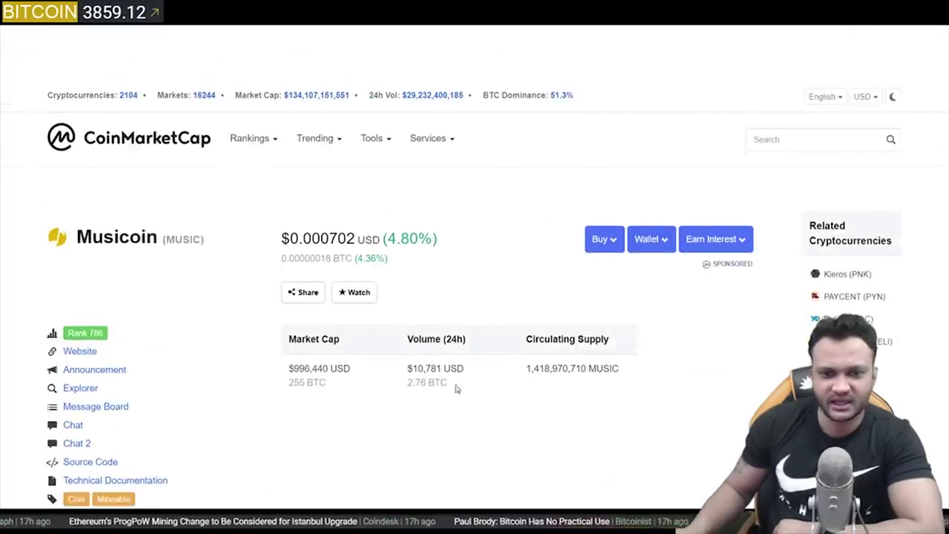
{"action": "left_click_drag", "start_coordinate": [321, 258], "coordinate": [331, 259]}
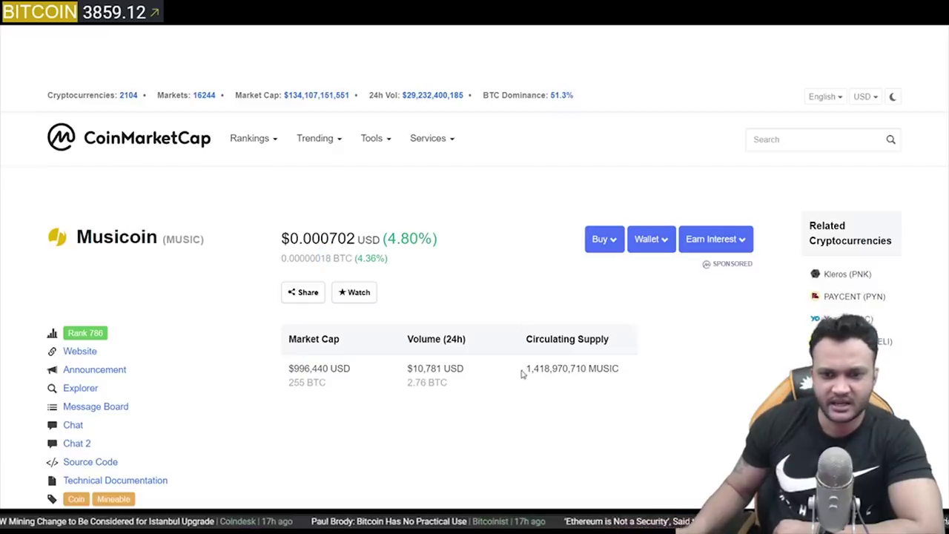
{"action": "left_click_drag", "start_coordinate": [525, 369], "coordinate": [586, 368]}
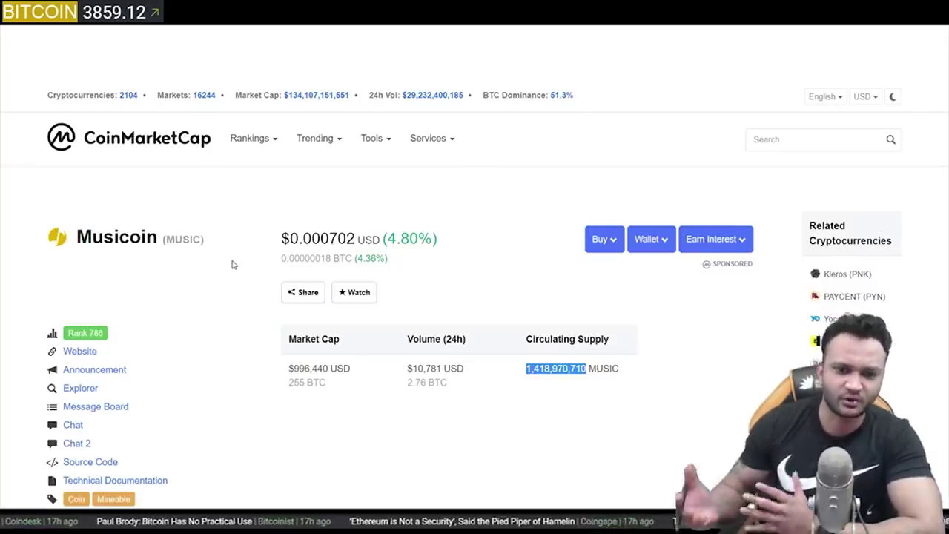
{"action": "left_click_drag", "start_coordinate": [290, 378], "coordinate": [466, 380]}
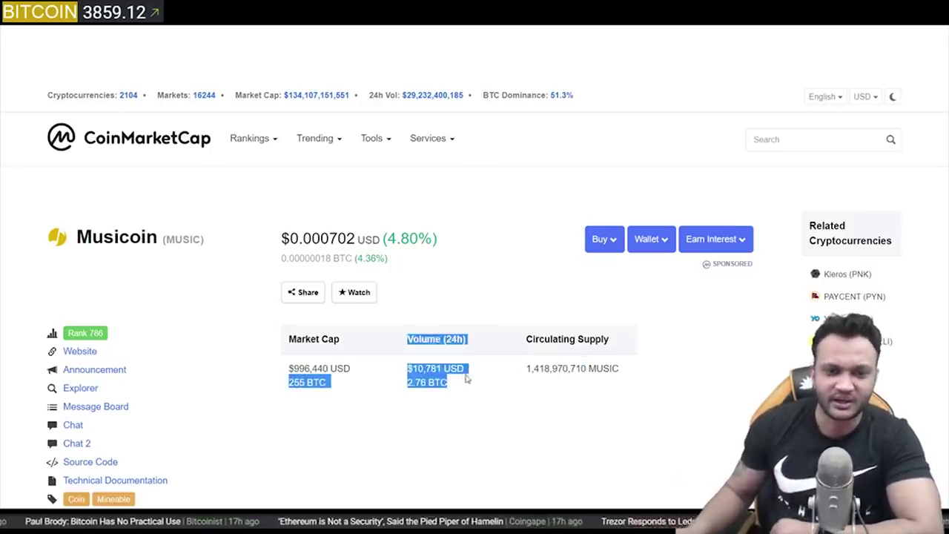
{"action": "triple_click", "coordinate": [329, 259]}
{"action": "left_click_drag", "start_coordinate": [531, 369], "coordinate": [582, 385]}
{"action": "left_click", "coordinate": [582, 385]}
{"action": "key", "text": "ctrl+Tab"}
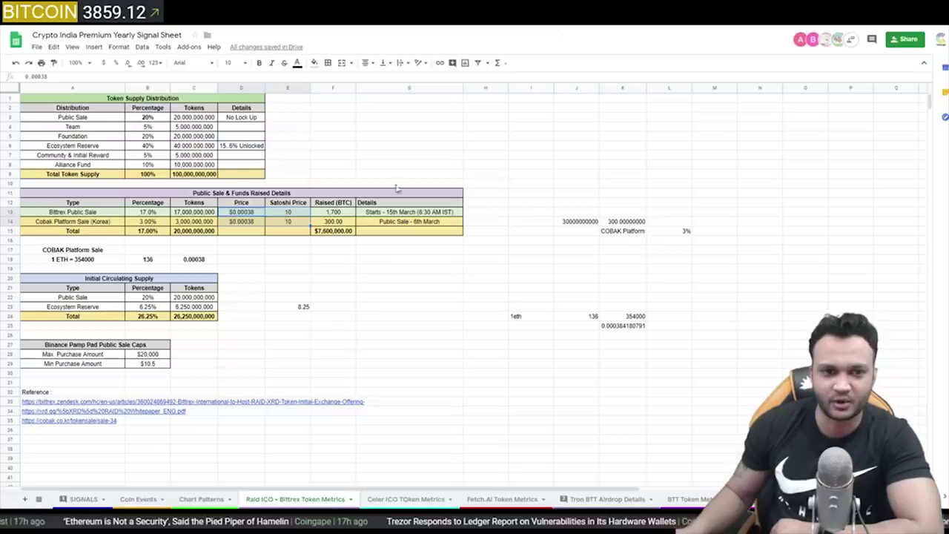
{"action": "left_click", "coordinate": [209, 221]}
- Switch past the PumaPay and Musicoin pages to Bean Cash on CoinMarketCap and examine its circulating supply and BTC price
{"action": "key", "text": "ctrl+Tab"}
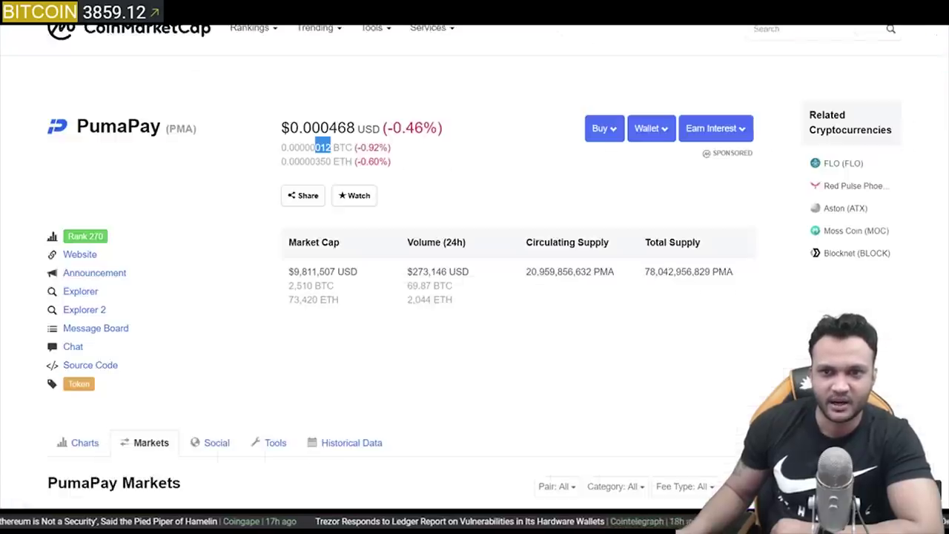
{"action": "key", "text": "ctrl+Tab"}
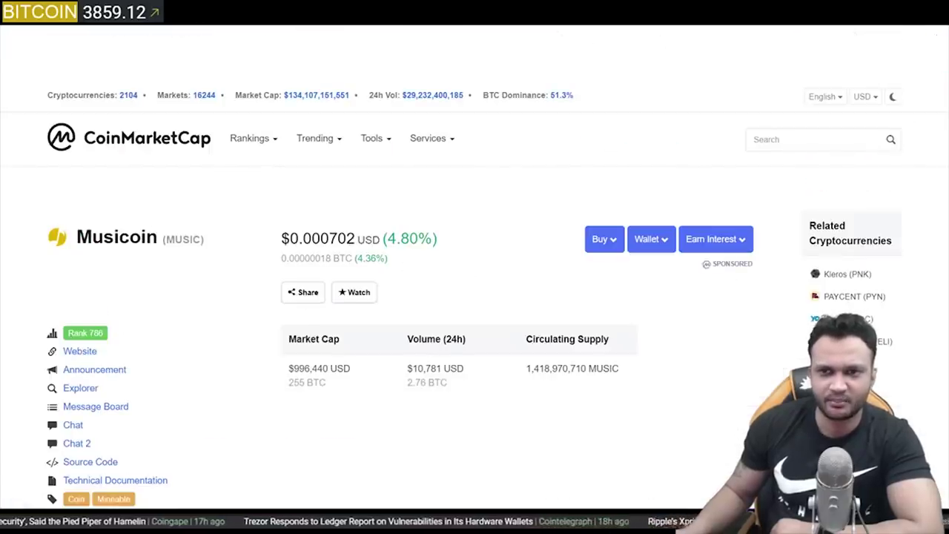
{"action": "key", "text": "ctrl+Tab"}
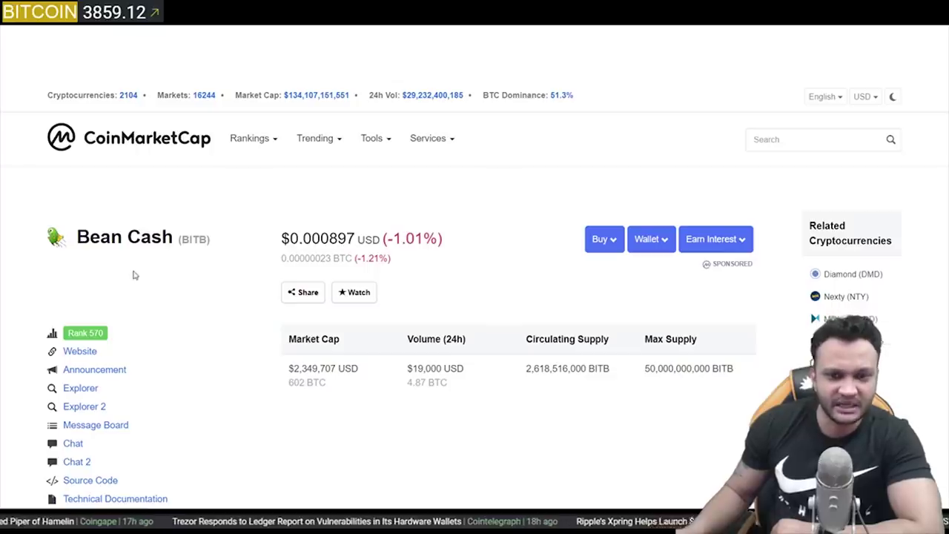
{"action": "left_click_drag", "start_coordinate": [525, 368], "coordinate": [589, 368]}
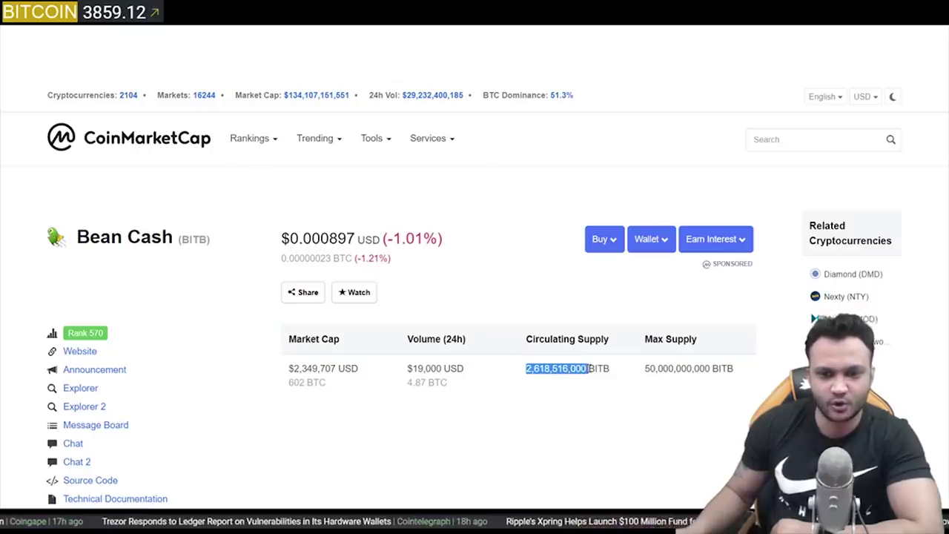
{"action": "left_click_drag", "start_coordinate": [332, 258], "coordinate": [315, 258]}
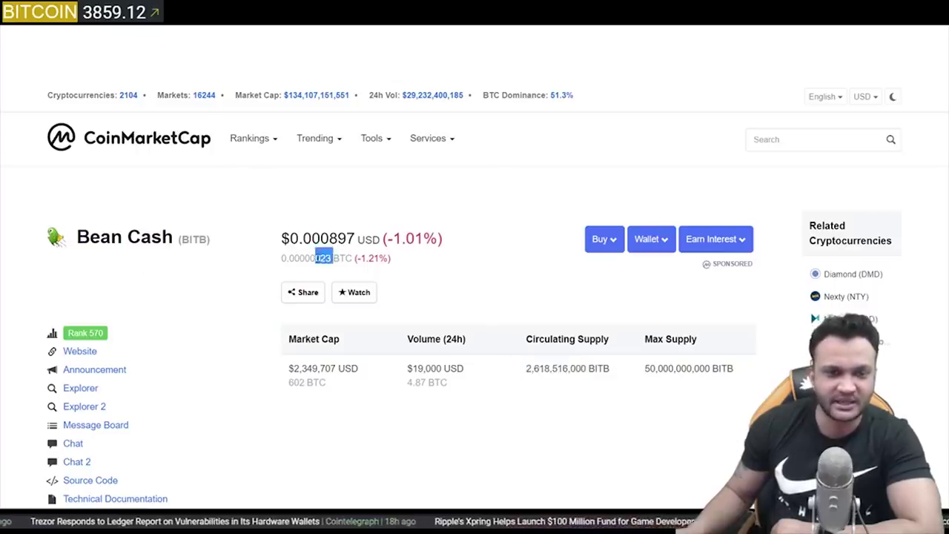
{"action": "scroll", "coordinate": [940, 223], "scroll_direction": "down", "scroll_amount": 7}
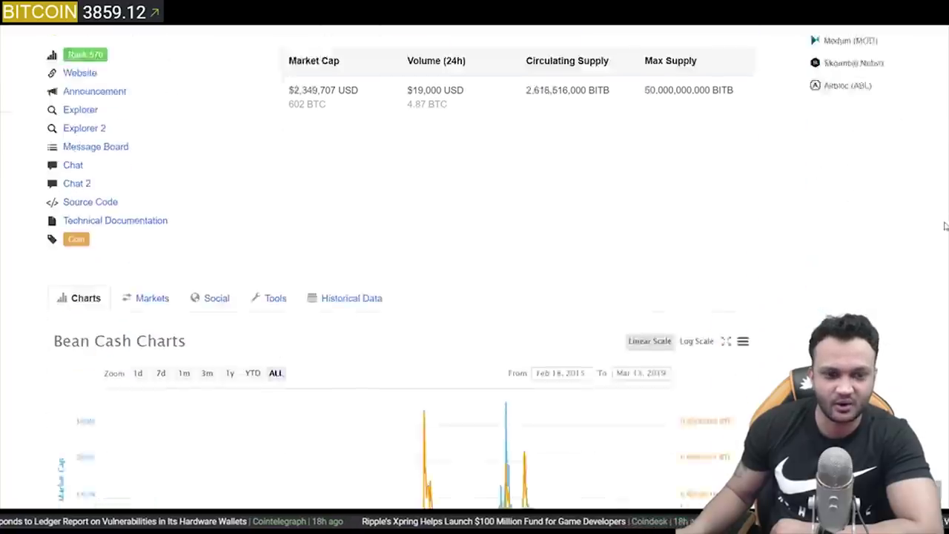
{"action": "left_click", "coordinate": [152, 73]}
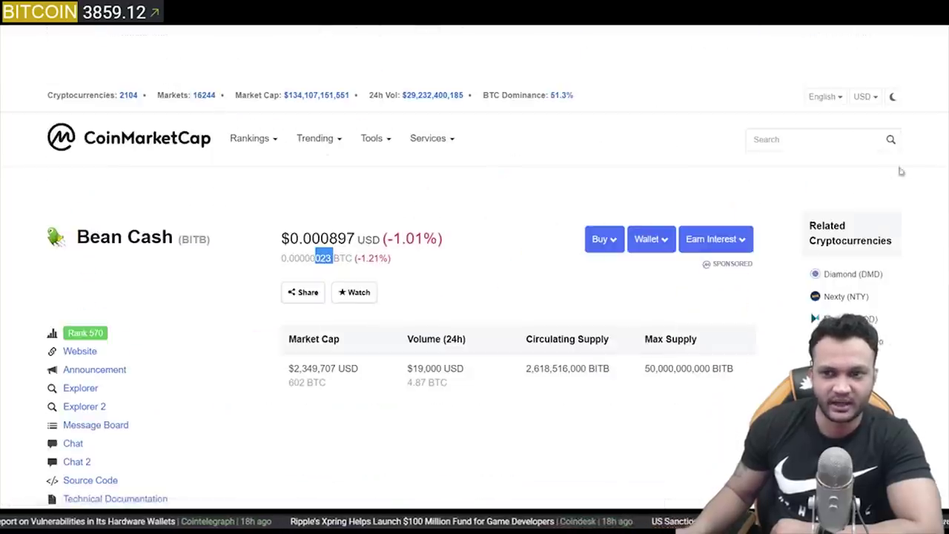
- Check UPbit's share of Bean Cash volume, then switch to Hydro's CoinMarketCap page and examine its circulating supply and BTC price
{"action": "left_click_drag", "start_coordinate": [521, 283], "coordinate": [480, 302]}
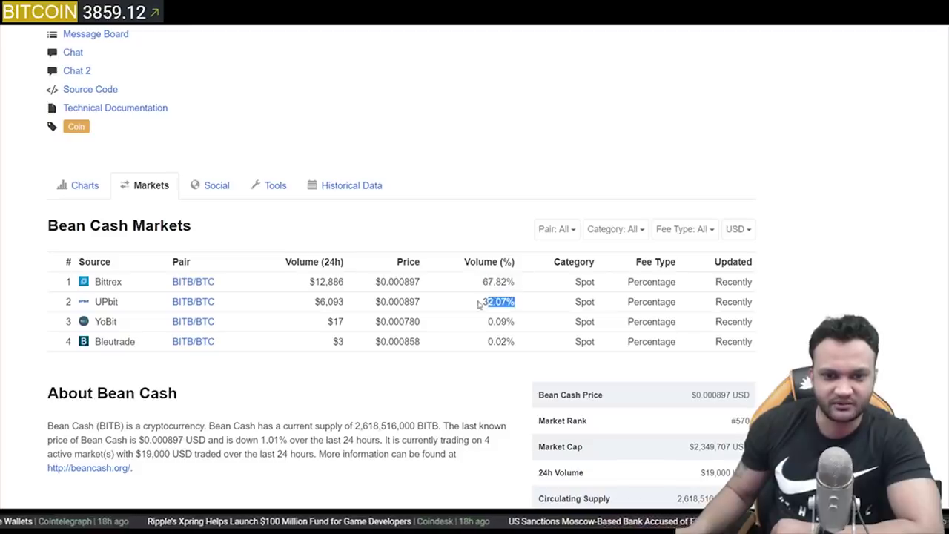
{"action": "key", "text": "ctrl+Tab"}
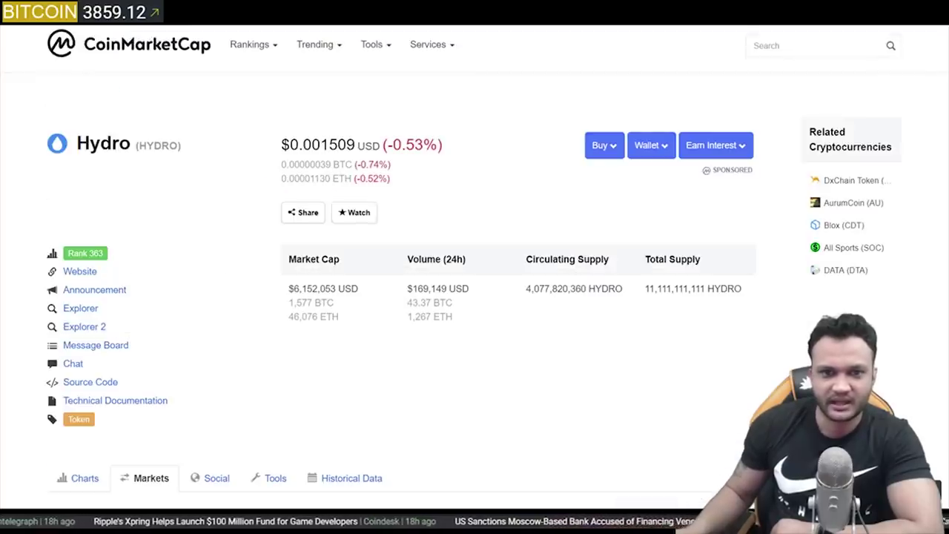
{"action": "double_click", "coordinate": [103, 143]}
{"action": "left_click", "coordinate": [584, 304]}
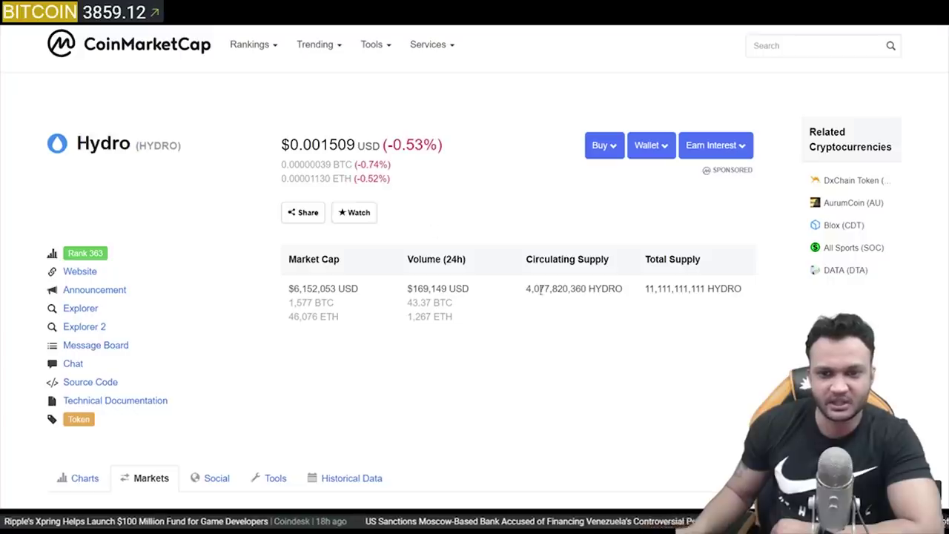
{"action": "left_click_drag", "start_coordinate": [525, 292], "coordinate": [588, 290]}
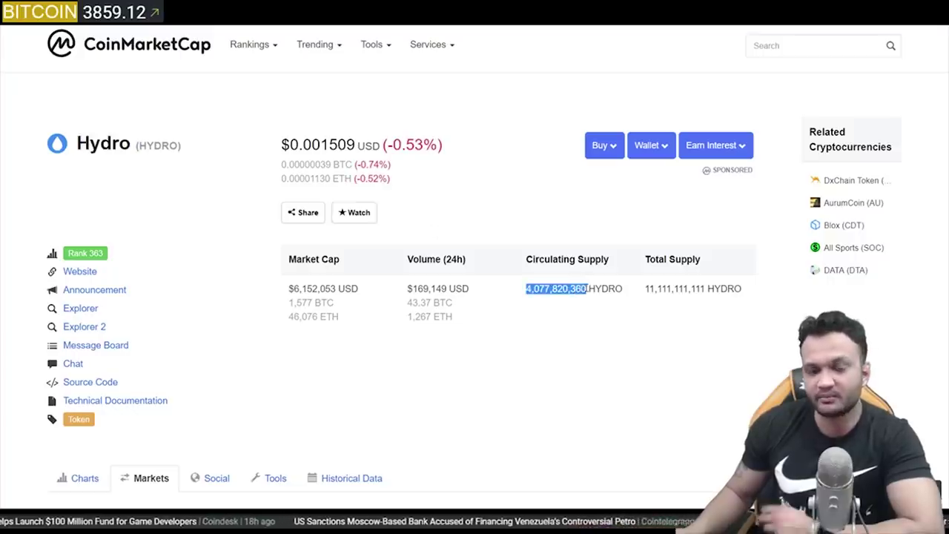
{"action": "double_click", "coordinate": [323, 165]}
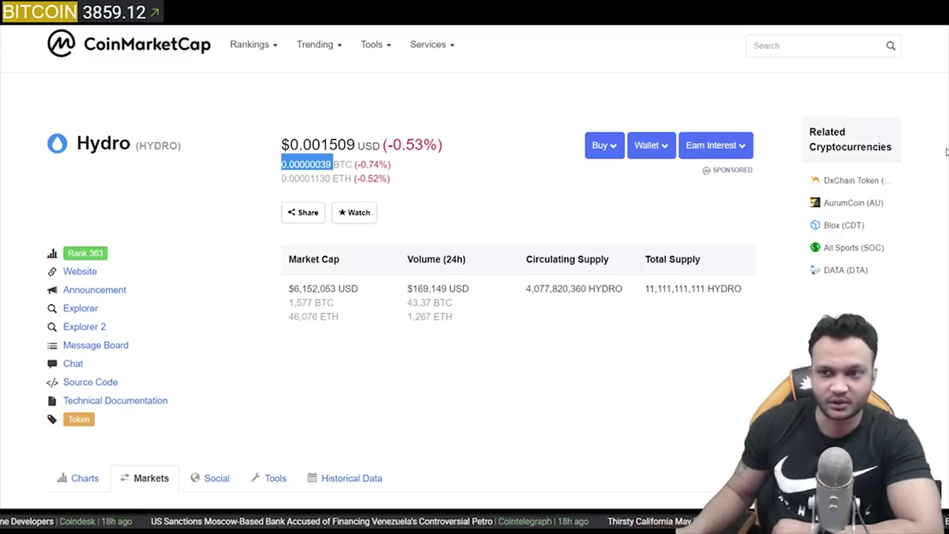
- Examine the Bittrex and UPbit volume shares in Hydro's markets, then recheck Hydro's circulating supply
{"action": "scroll", "coordinate": [475, 296], "scroll_direction": "down", "scroll_amount": 5}
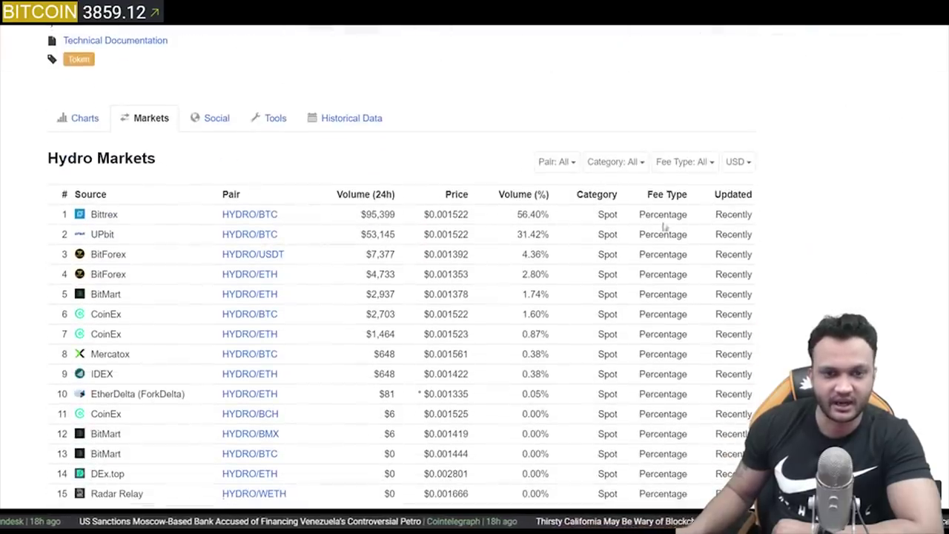
{"action": "left_click_drag", "start_coordinate": [555, 214], "coordinate": [92, 233]}
{"action": "scroll", "coordinate": [543, 384], "scroll_direction": "up", "scroll_amount": 5}
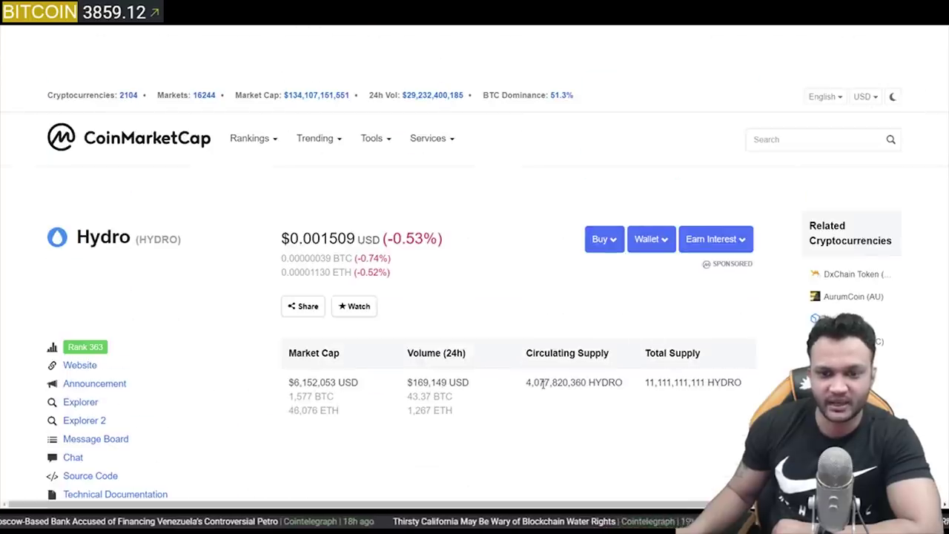
{"action": "left_click_drag", "start_coordinate": [525, 386], "coordinate": [591, 381]}
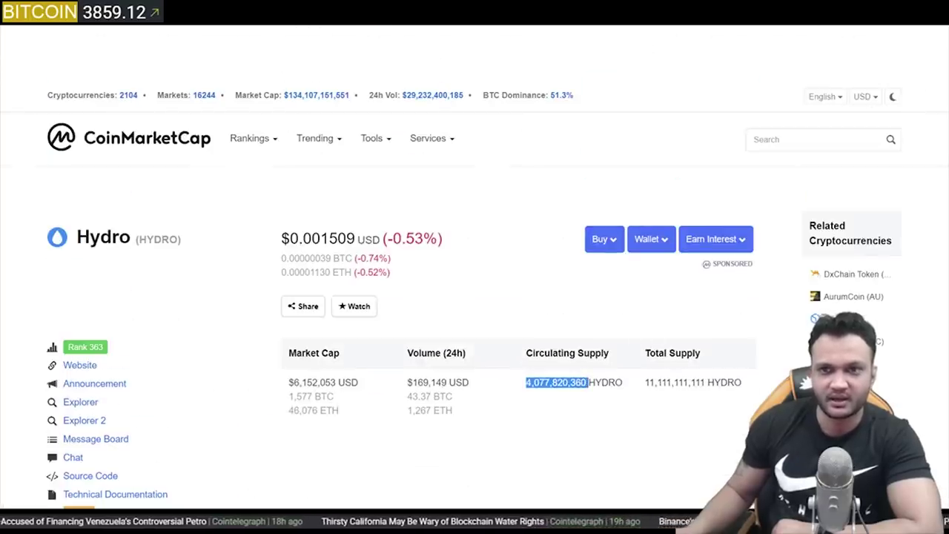
- Compare the total initial circulating supply in the signal sheet with Hydro's circulating supply on CoinMarketCap
{"action": "key", "text": "alt+Tab"}
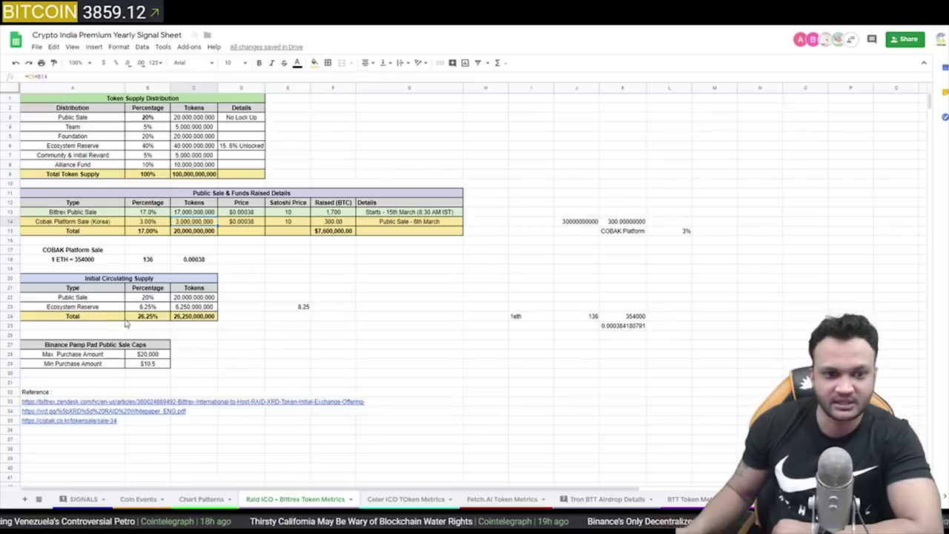
{"action": "left_click_drag", "start_coordinate": [128, 321], "coordinate": [210, 320]}
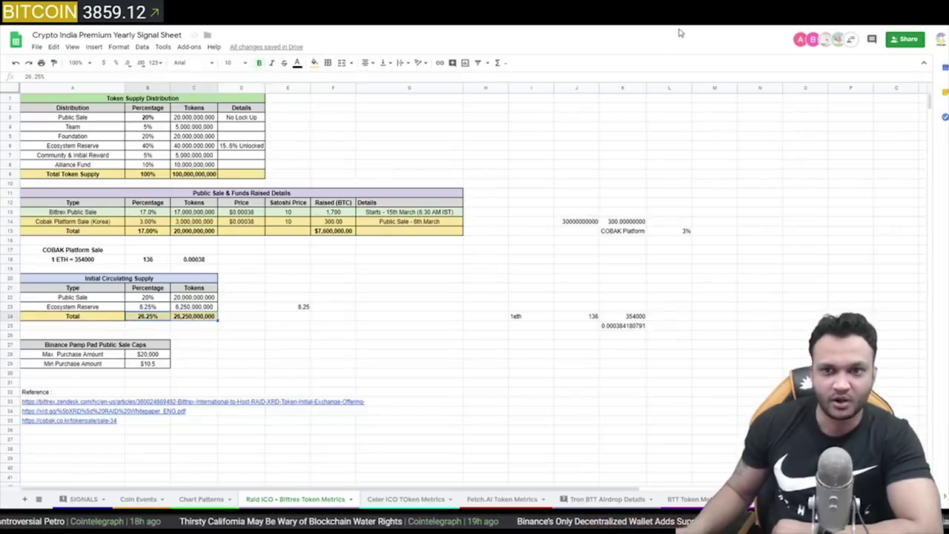
{"action": "key", "text": "alt+Tab"}
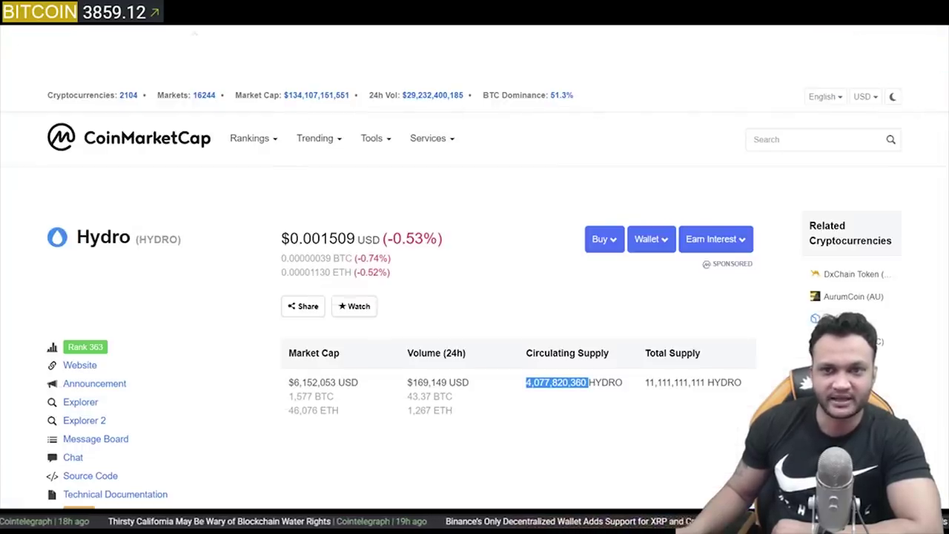
{"action": "key", "text": "alt+Tab"}
{"action": "left_click", "coordinate": [289, 318]}
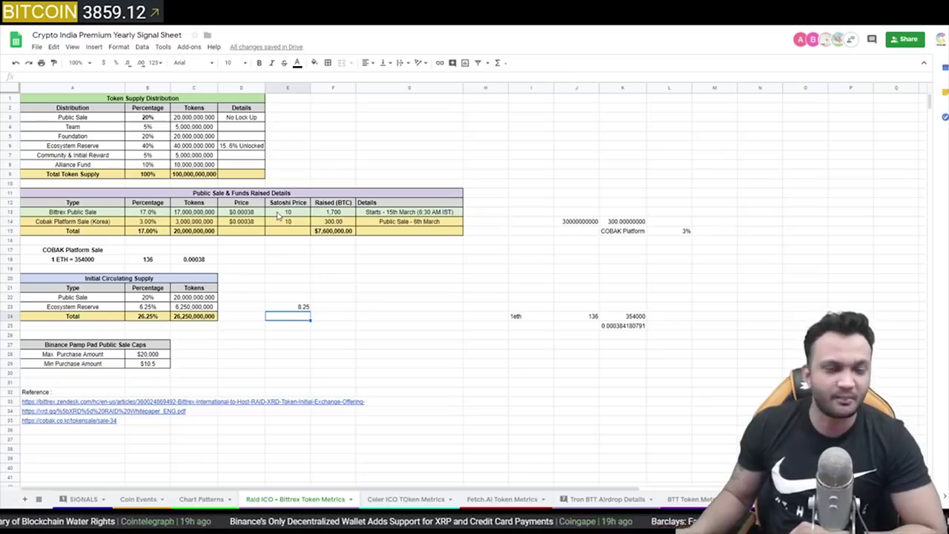
- Examine the satoshi prices and sale details of the Bittrex and Cobak sales in the signal sheet
{"action": "left_click_drag", "start_coordinate": [278, 215], "coordinate": [287, 221]}
{"action": "left_click", "coordinate": [298, 233]}
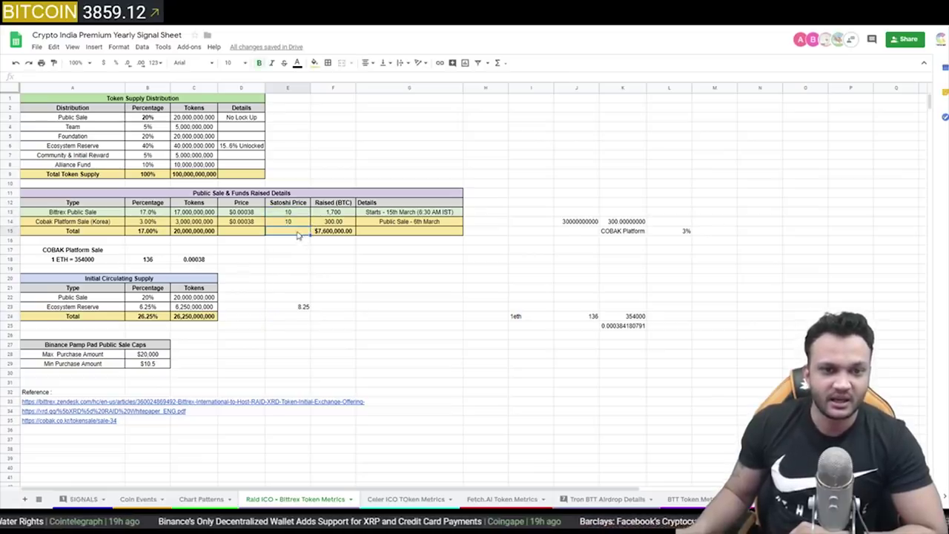
{"action": "left_click", "coordinate": [254, 248]}
{"action": "left_click", "coordinate": [291, 223]}
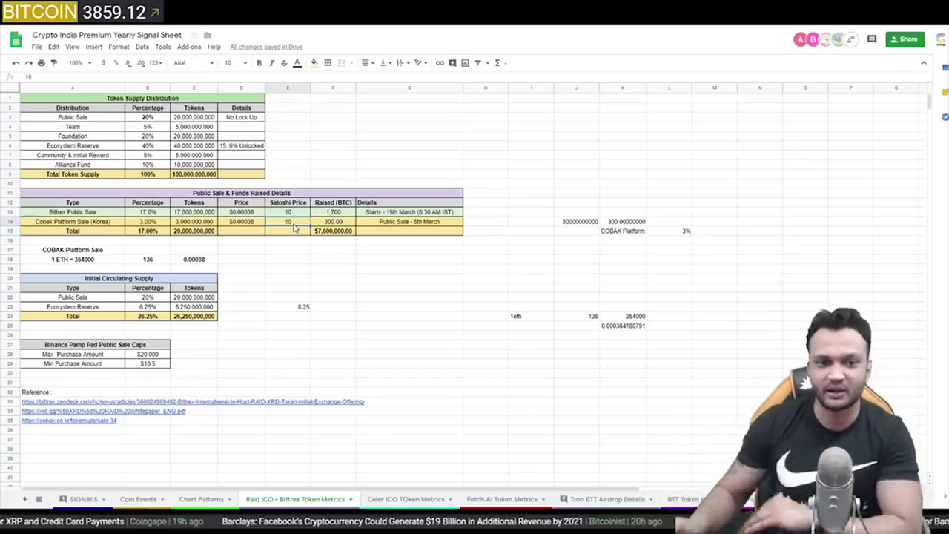
{"action": "left_click_drag", "start_coordinate": [96, 213], "coordinate": [294, 224]}
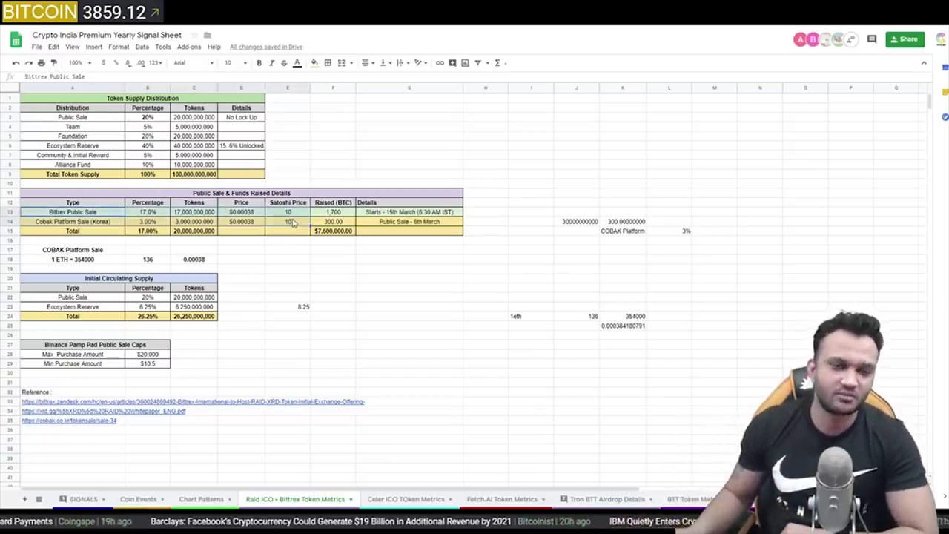
{"action": "left_click", "coordinate": [293, 224]}
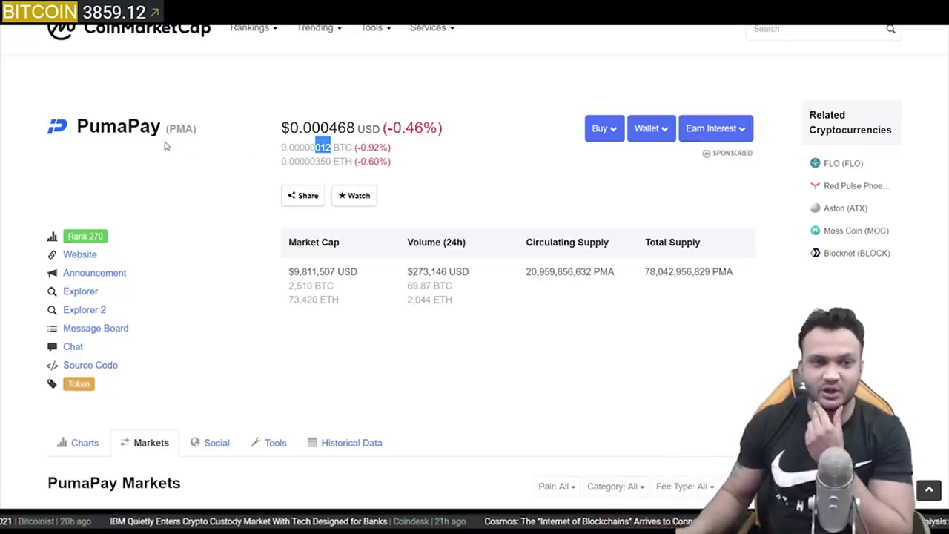
- Examine PumaPay's BTC price on CoinMarketCap and switch past the Musicoin page
{"action": "double_click", "coordinate": [322, 148]}
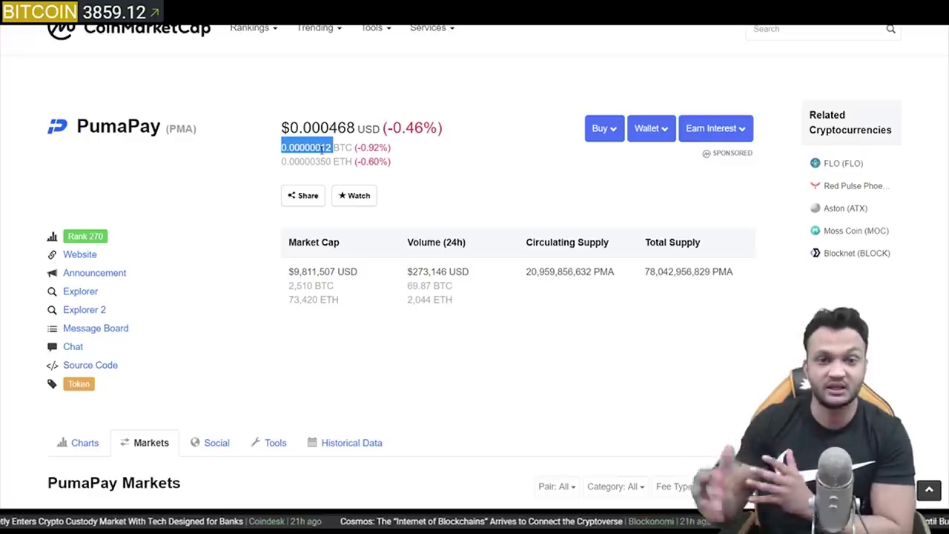
{"action": "left_click", "coordinate": [330, 147]}
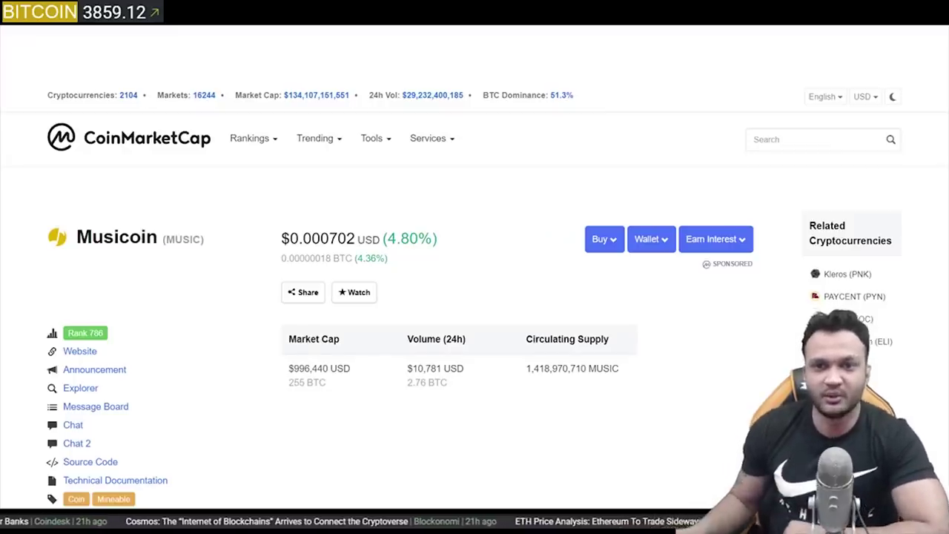
{"action": "key", "text": "ctrl+Tab"}
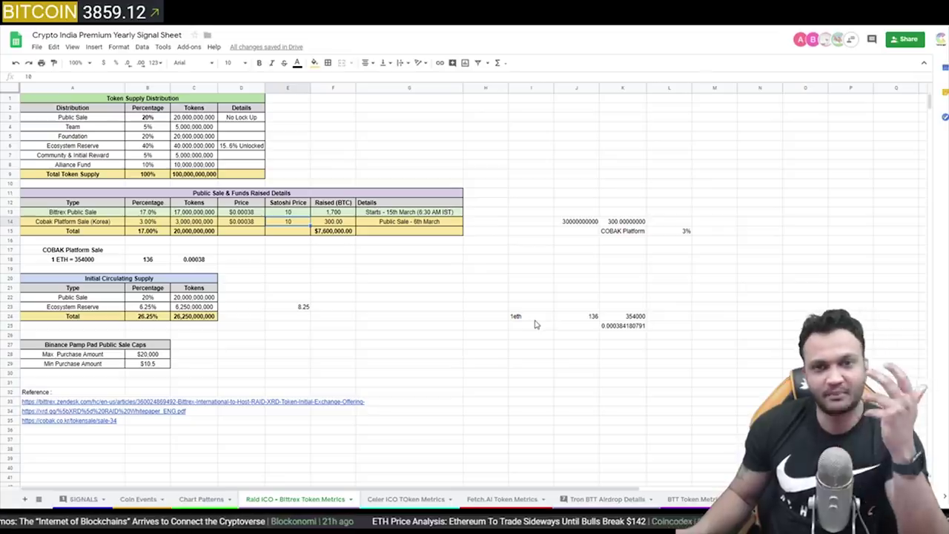
- Review the Bittrex, Cobak and total rows of the public sale table in the signal sheet
{"action": "left_click", "coordinate": [324, 252]}
{"action": "left_click_drag", "start_coordinate": [115, 214], "coordinate": [460, 232]}
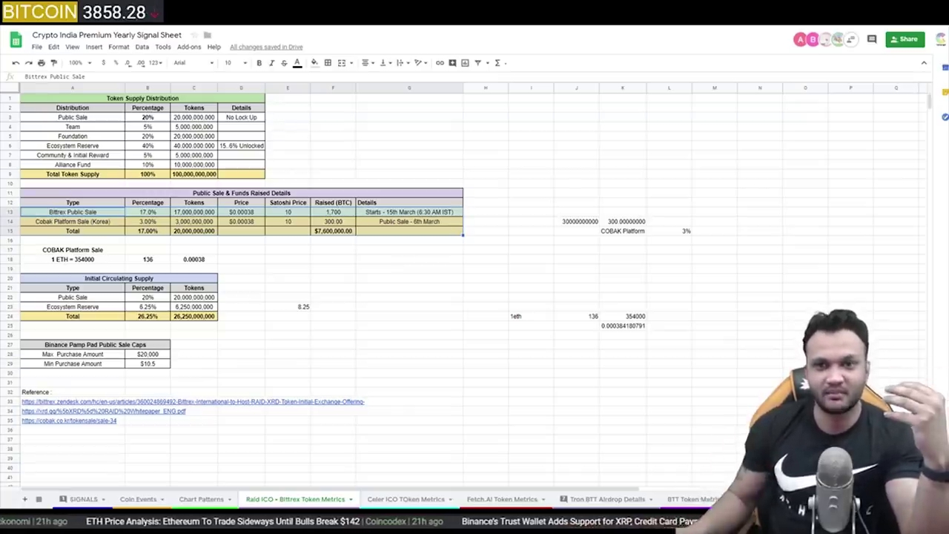
{"action": "left_click", "coordinate": [564, 186]}
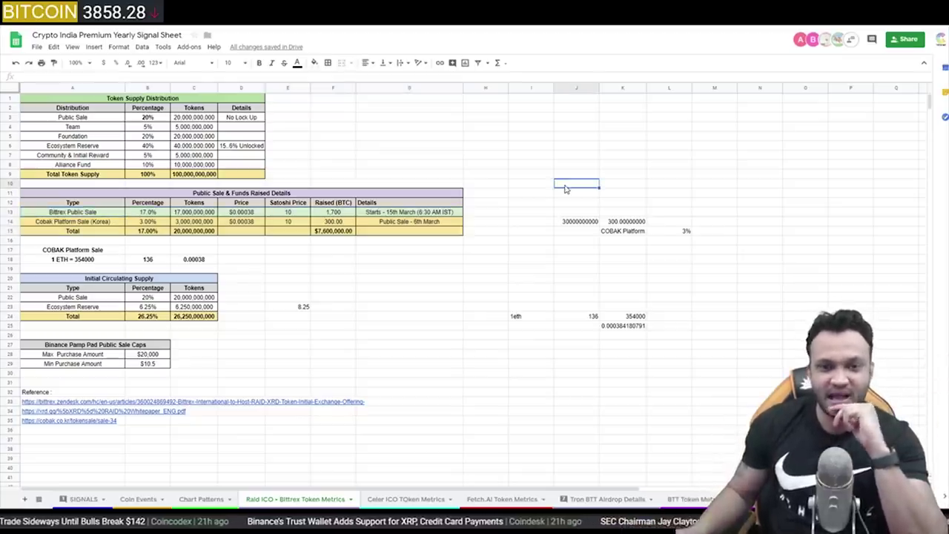
- Switch to Google Trends, search for "celer ico" and examine its interest over time, interest by region and related queries
{"action": "key", "text": "ctrl+Tab"}
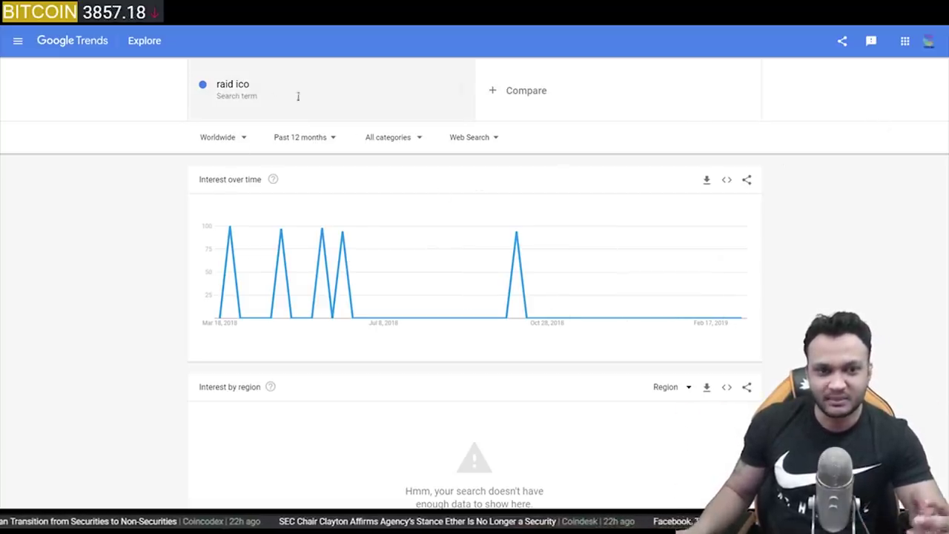
{"action": "left_click", "coordinate": [249, 87]}
{"action": "type", "text": "ce"}
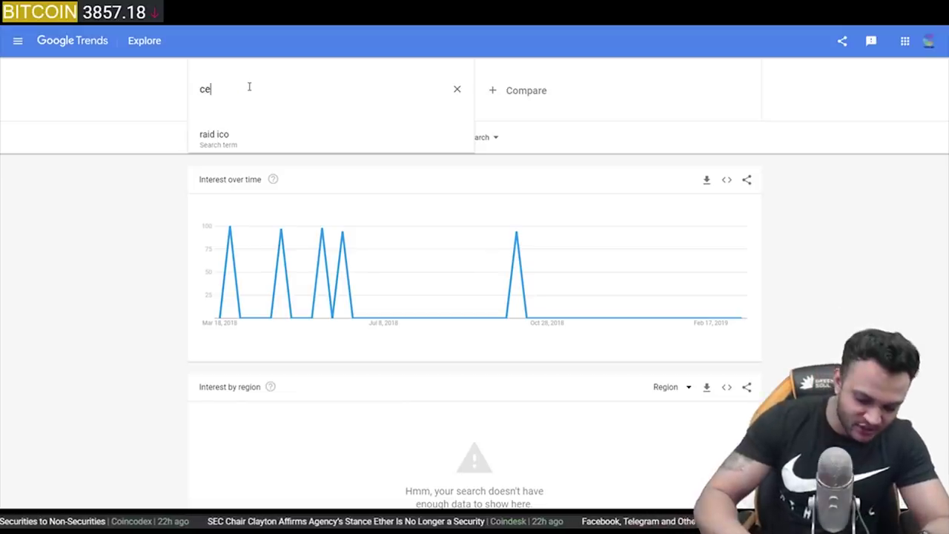
{"action": "type", "text": "ler ico"}
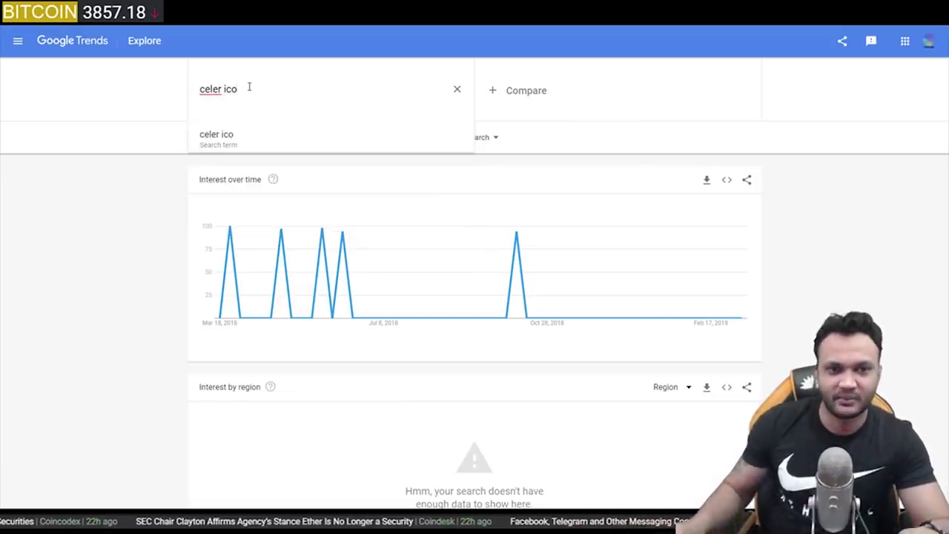
{"action": "key", "text": "Return"}
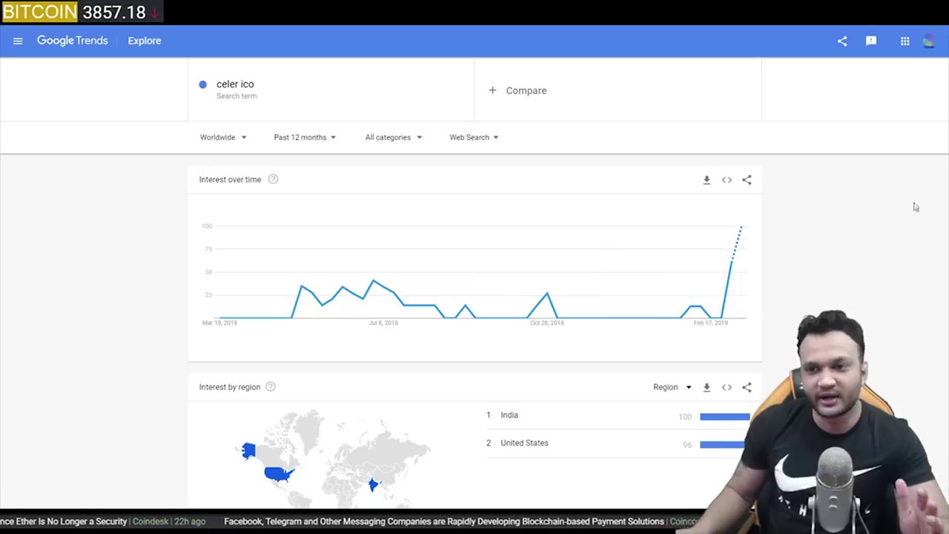
{"action": "scroll", "coordinate": [571, 303], "scroll_direction": "down", "scroll_amount": 2}
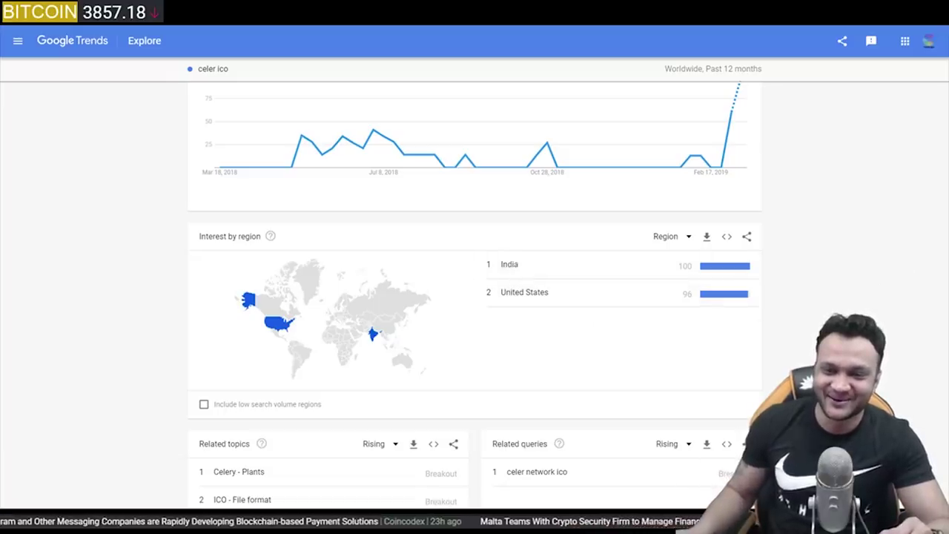
{"action": "scroll", "coordinate": [581, 388], "scroll_direction": "down", "scroll_amount": 1}
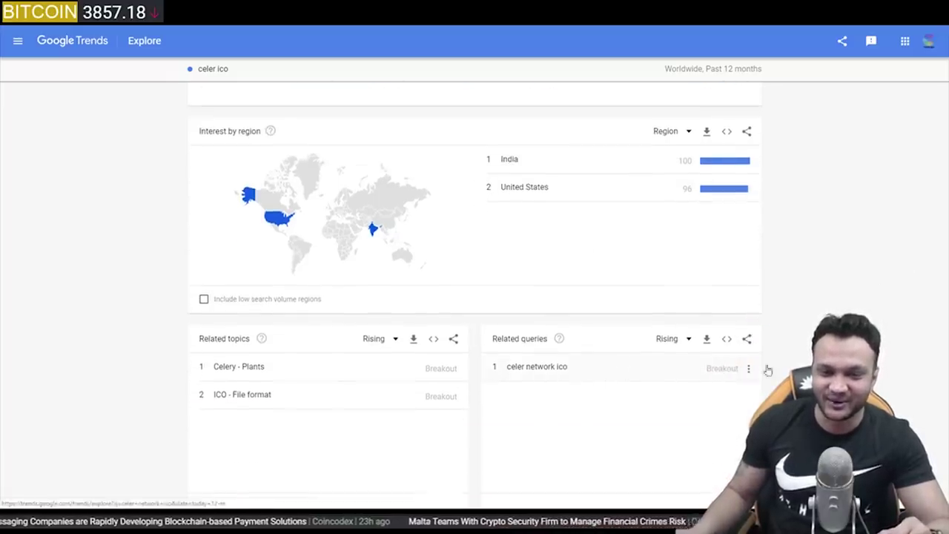
{"action": "scroll", "coordinate": [947, 191], "scroll_direction": "up", "scroll_amount": 2}
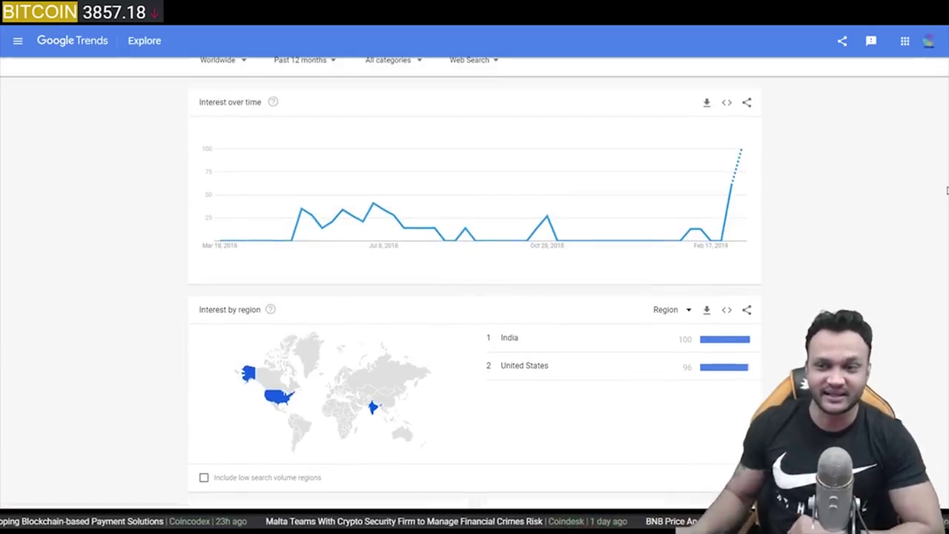
{"action": "scroll", "coordinate": [225, 26], "scroll_direction": "up", "scroll_amount": 1}
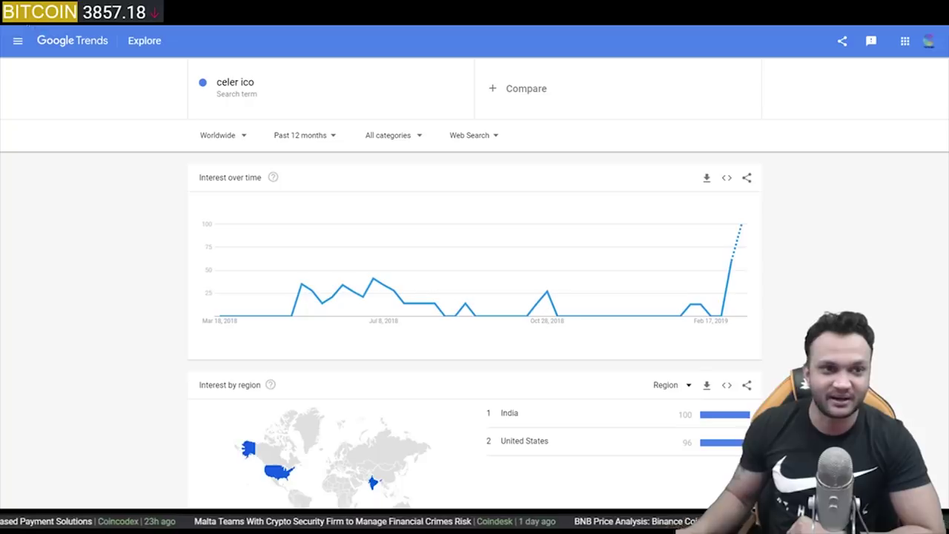
{"action": "key", "text": "alt+Left"}
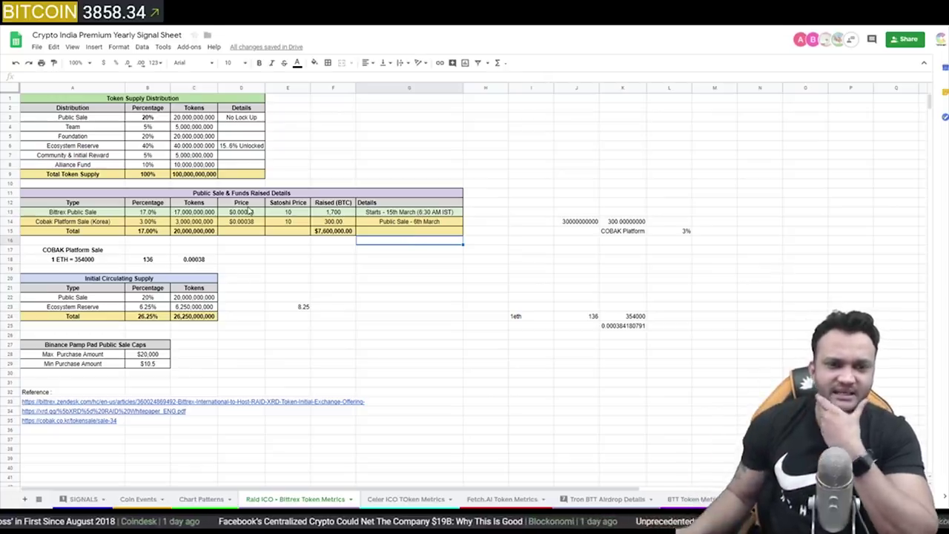
- Review the Bittrex and Cobak sale rows in the signal sheet again, from their types to their sale date details
{"action": "left_click", "coordinate": [83, 214]}
{"action": "left_click_drag", "start_coordinate": [88, 226], "coordinate": [388, 227]}
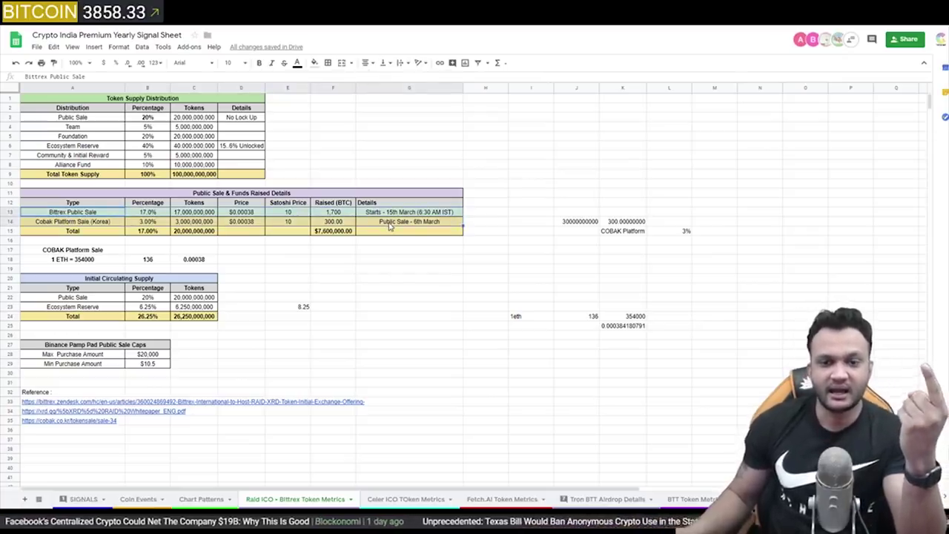
{"action": "left_click", "coordinate": [390, 227]}
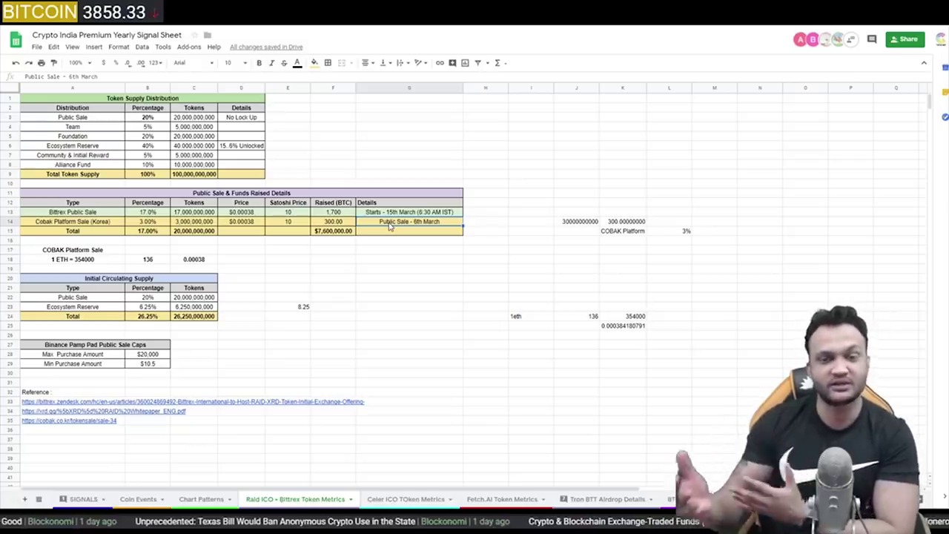
{"action": "left_click_drag", "start_coordinate": [102, 213], "coordinate": [370, 226]}
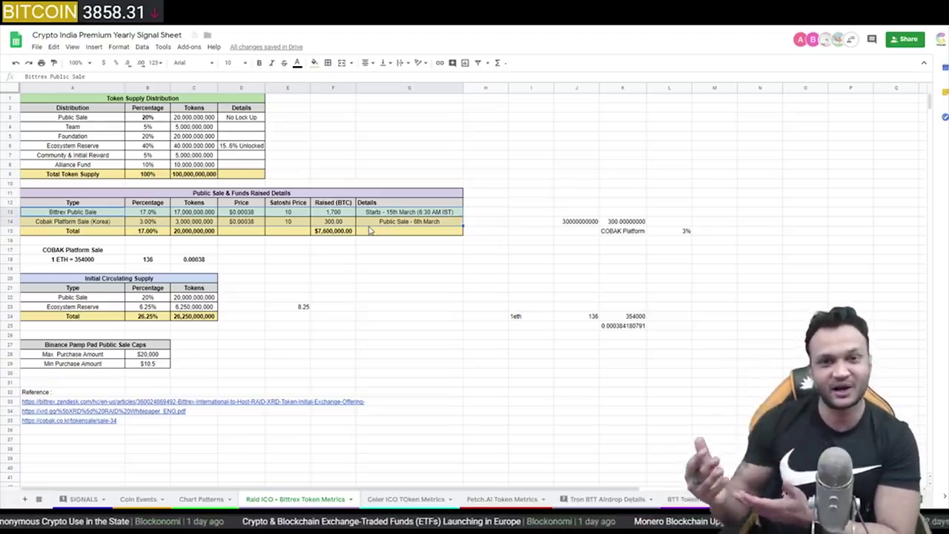
{"action": "left_click", "coordinate": [369, 227]}
{"action": "left_click_drag", "start_coordinate": [474, 212], "coordinate": [62, 232]}
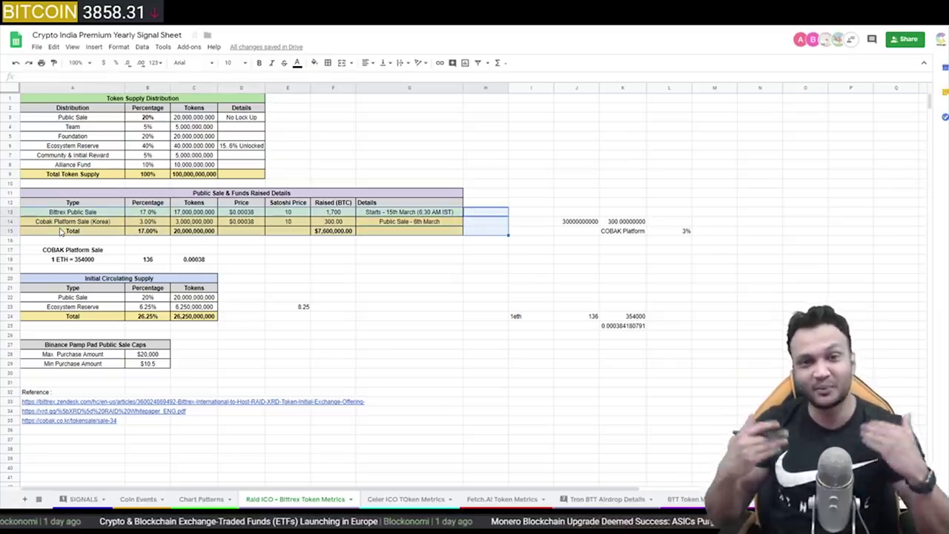
{"action": "left_click", "coordinate": [252, 241]}
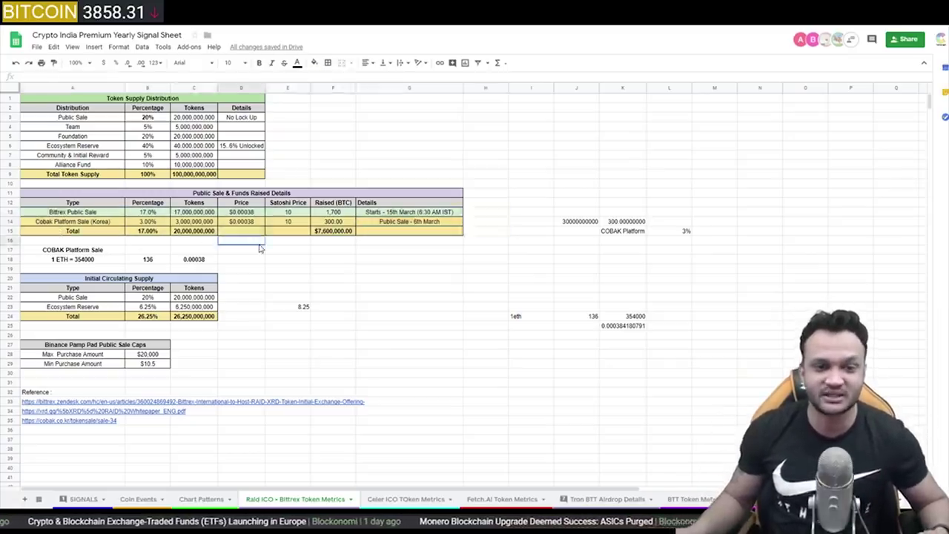
- Examine the satoshi prices and BTC raised for the Bittrex and Cobak sales in the public sale table
{"action": "left_click", "coordinate": [301, 223]}
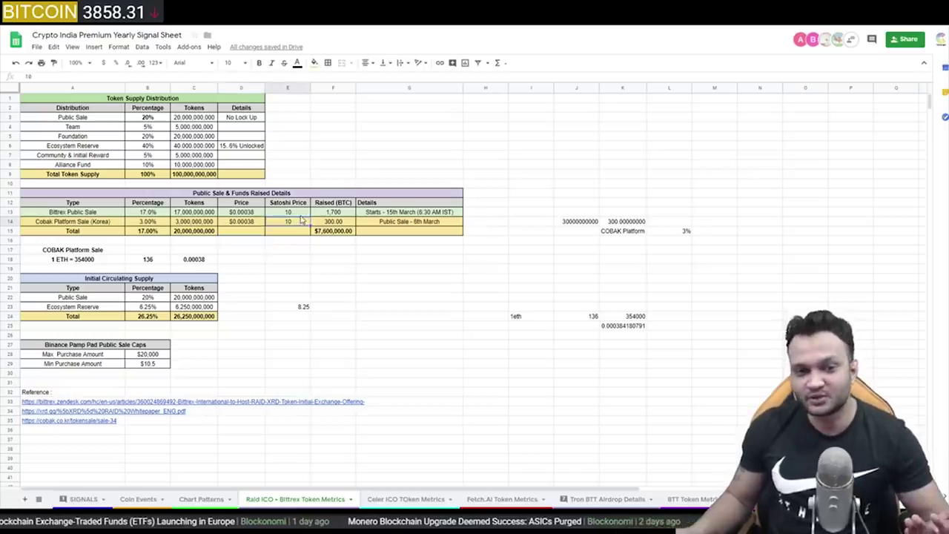
{"action": "left_click_drag", "start_coordinate": [295, 213], "coordinate": [353, 232]}
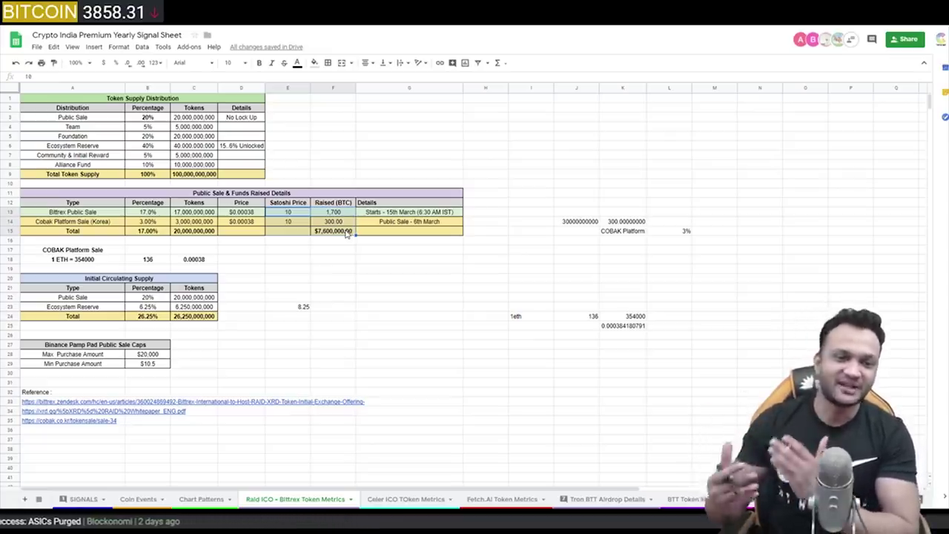
{"action": "left_click", "coordinate": [346, 232]}
{"action": "left_click_drag", "start_coordinate": [96, 213], "coordinate": [343, 223]}
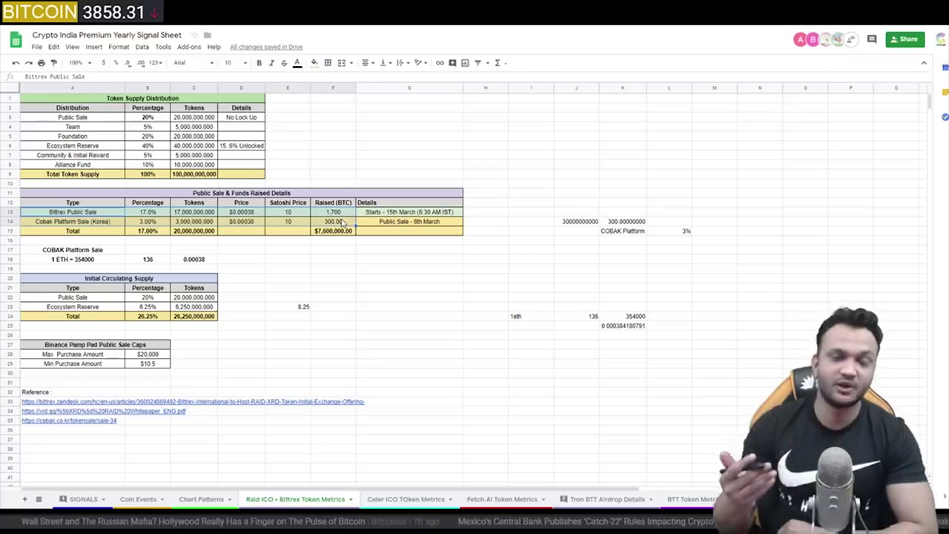
{"action": "left_click", "coordinate": [342, 223]}
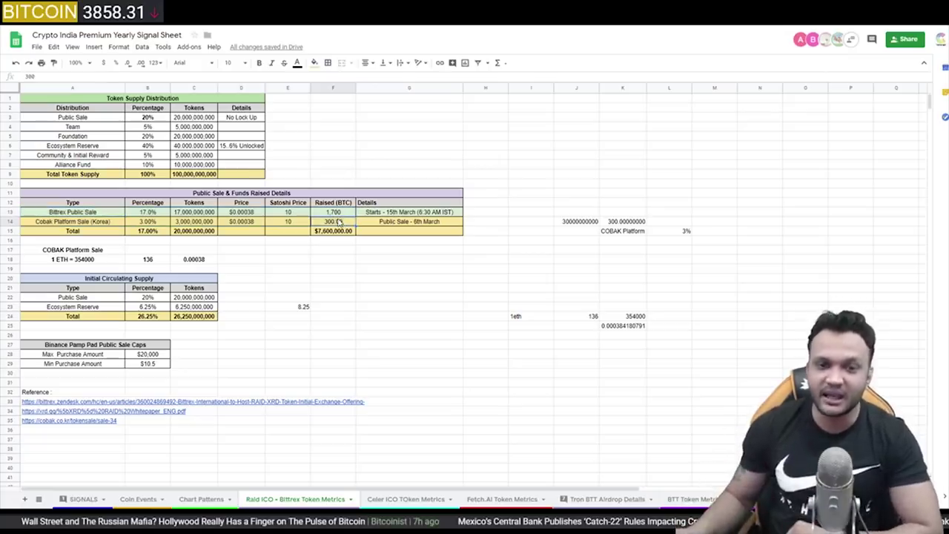
- Review the full Bittrex and Cobak rows including their sale dates, and the whole Public Sale & Funds Raised table
{"action": "left_click_drag", "start_coordinate": [67, 214], "coordinate": [411, 226]}
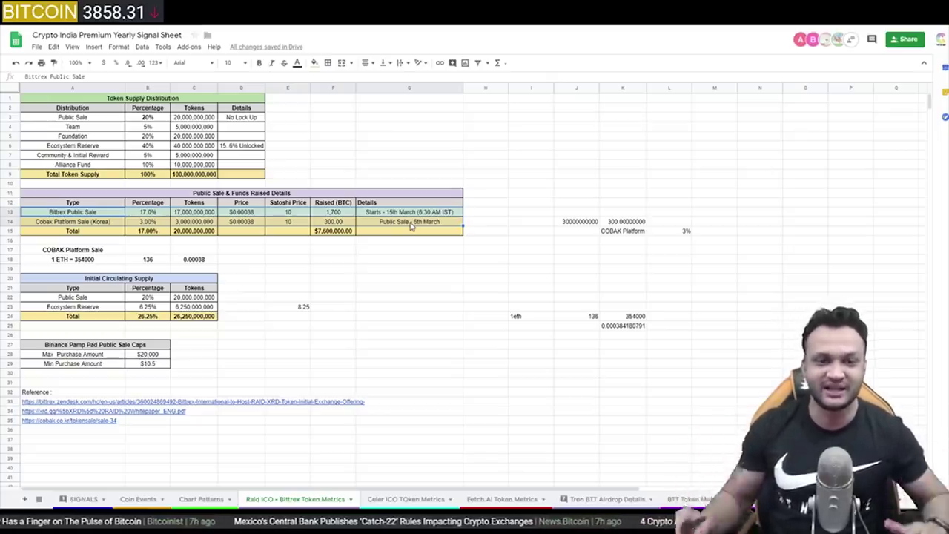
{"action": "left_click", "coordinate": [411, 226]}
{"action": "left_click_drag", "start_coordinate": [80, 215], "coordinate": [405, 228]}
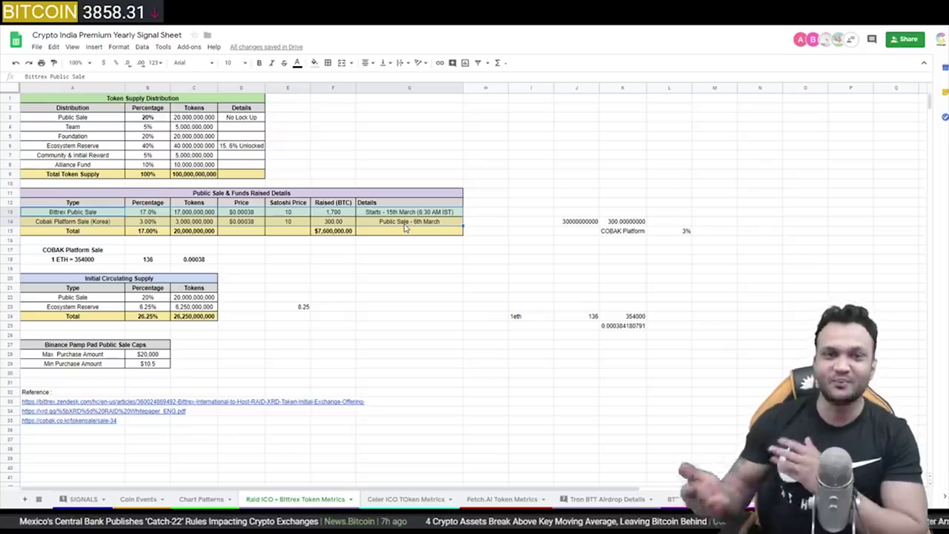
{"action": "left_click", "coordinate": [405, 227]}
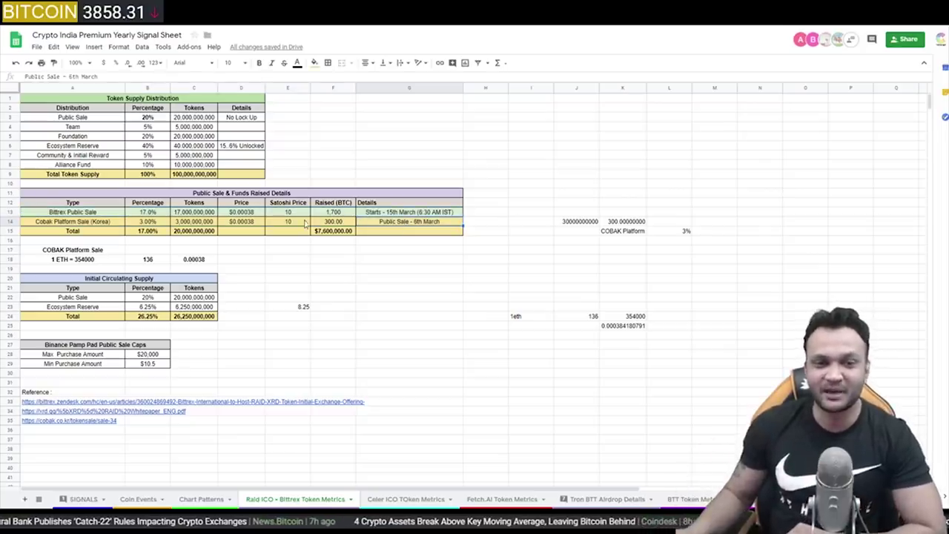
{"action": "left_click", "coordinate": [305, 221]}
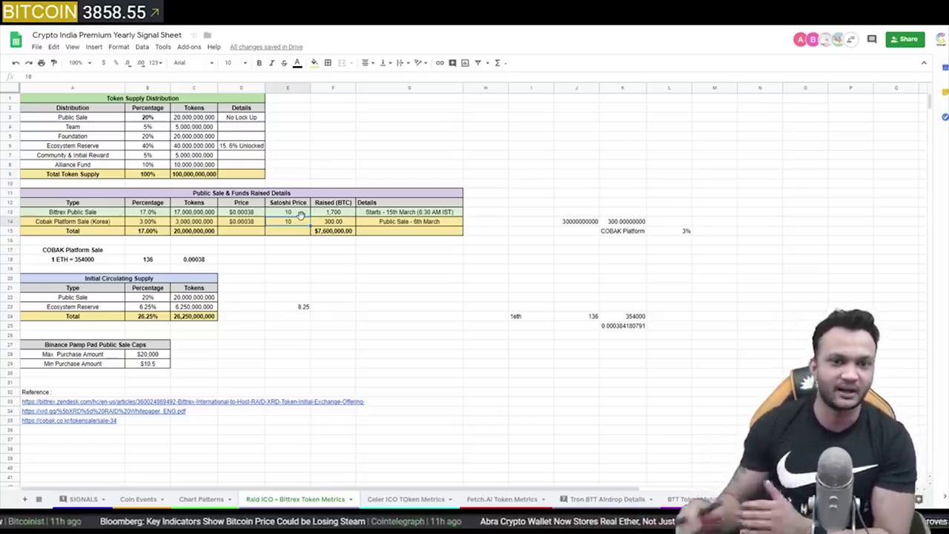
{"action": "left_click_drag", "start_coordinate": [108, 195], "coordinate": [424, 245]}
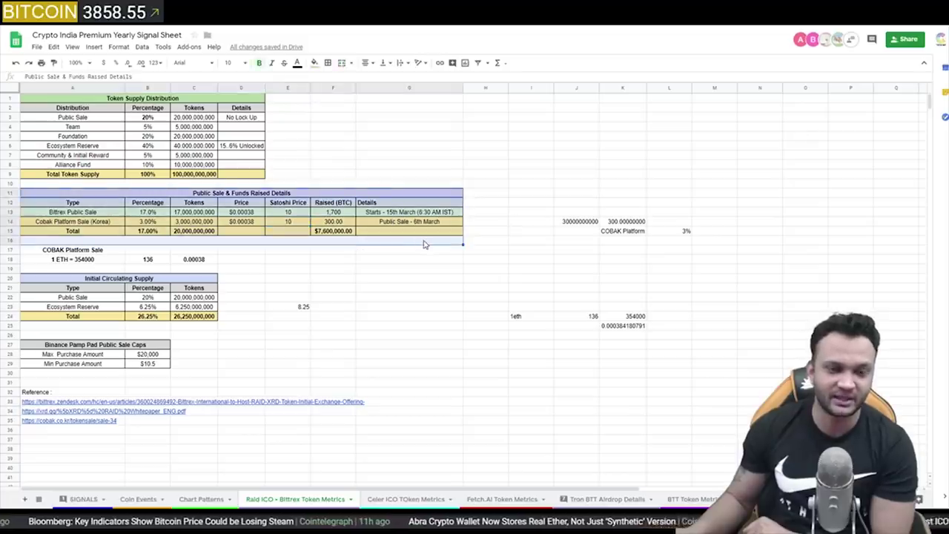
{"action": "left_click", "coordinate": [424, 244]}
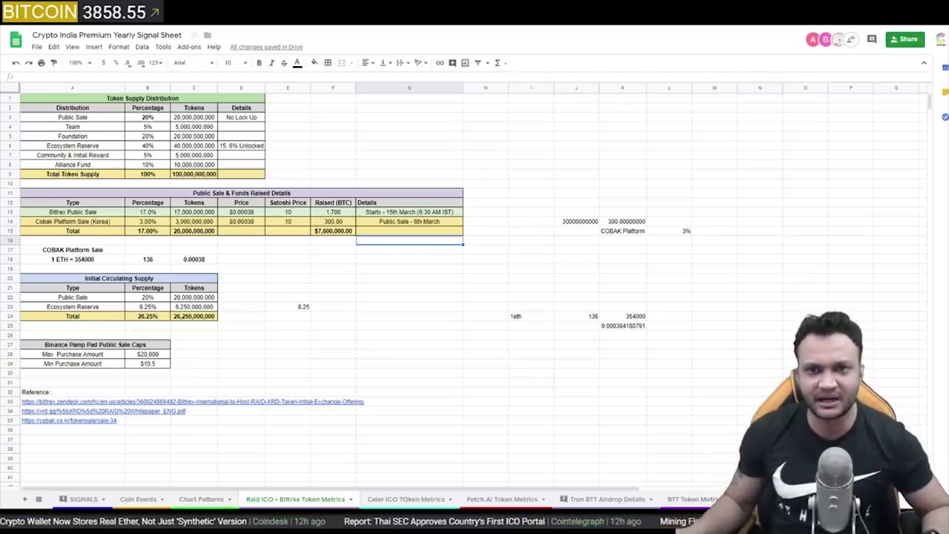
- Look through Bittrex's identity verification, Bitcoin markets and RAID initial exchange offering pages, and return to the signal sheet
{"action": "key", "text": "ctrl+Tab"}
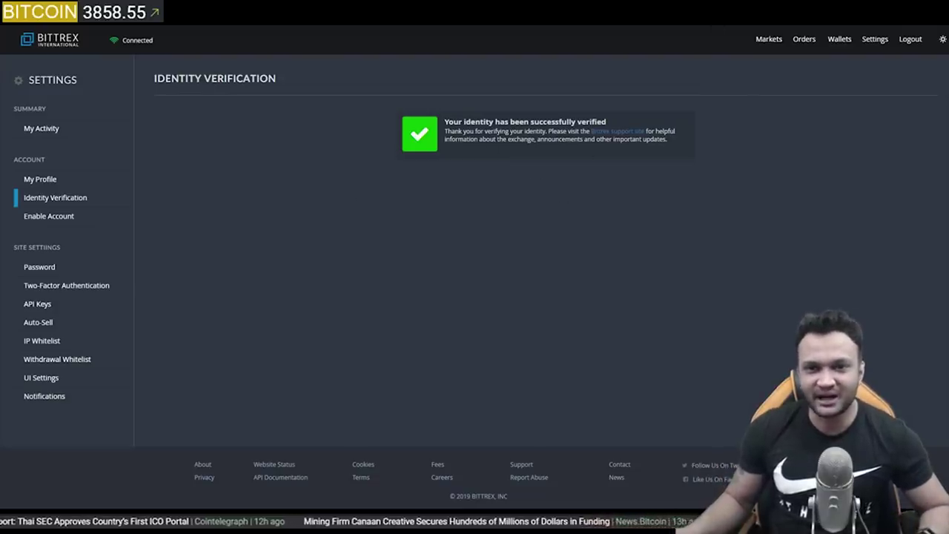
{"action": "key", "text": "ctrl+Tab"}
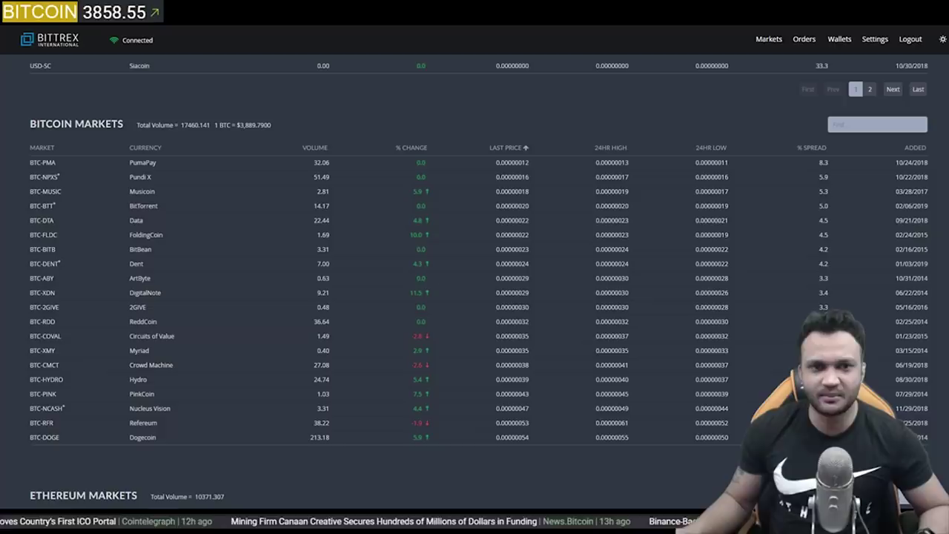
{"action": "key", "text": "ctrl+Tab"}
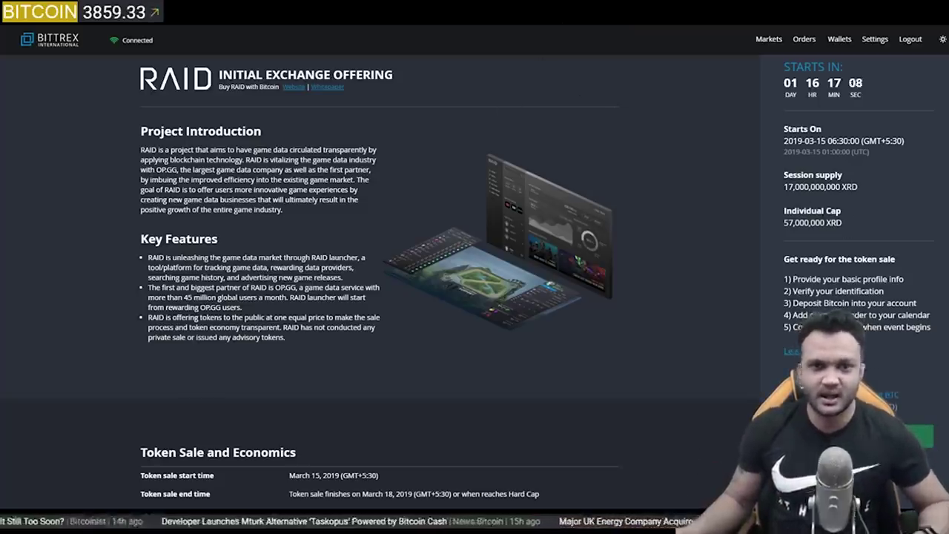
{"action": "key", "text": "ctrl+Tab"}
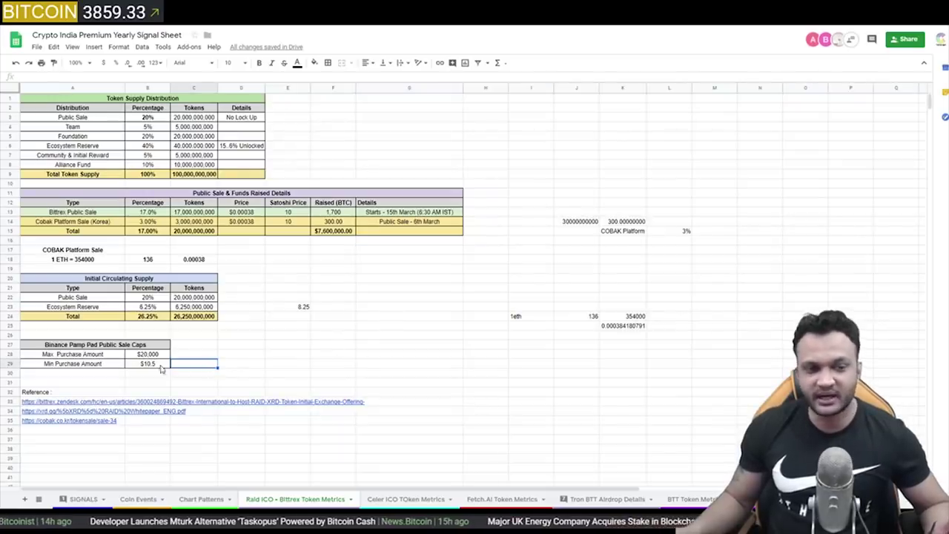
- Review the maximum and minimum purchase amounts in the public sale caps table
{"action": "left_click", "coordinate": [74, 354]}
{"action": "left_click", "coordinate": [148, 359], "text": "shift"}
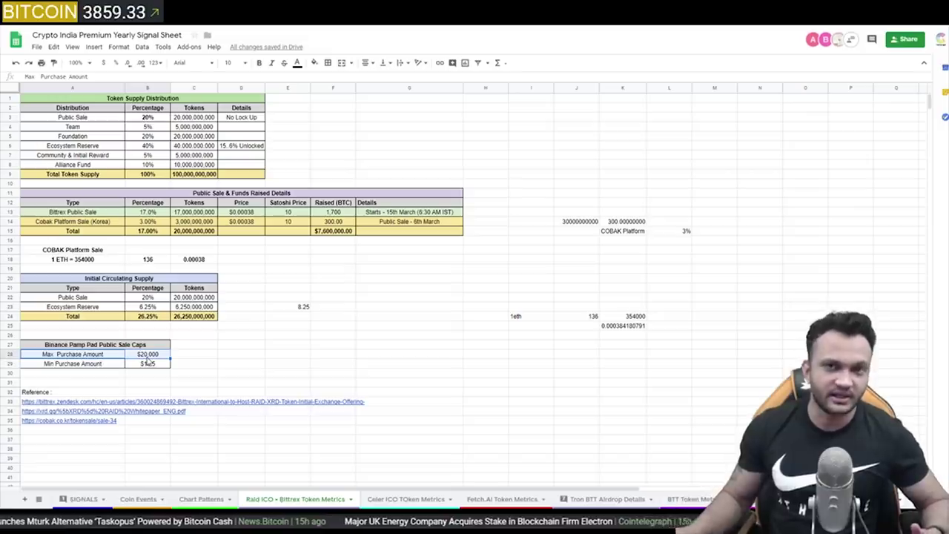
{"action": "key", "text": "Down"}
{"action": "key", "text": "shift+Right"}
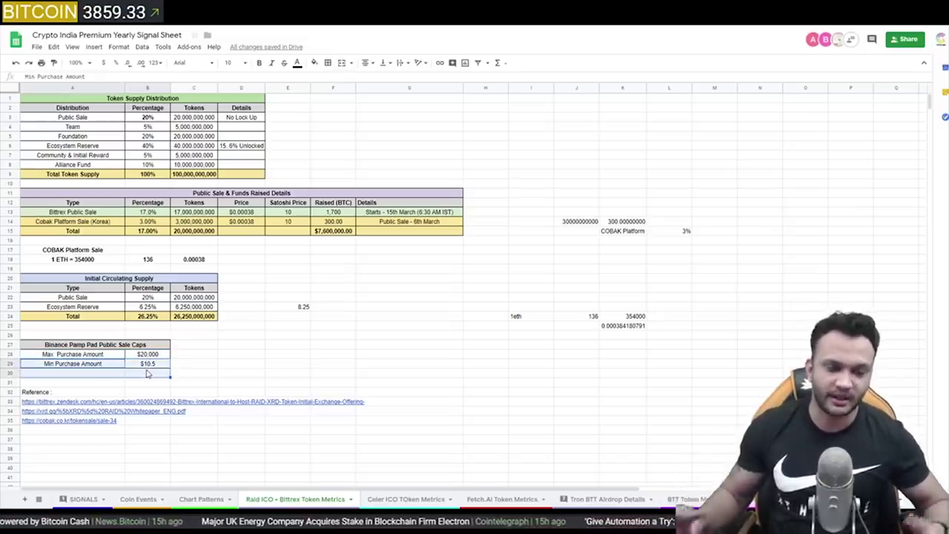
{"action": "key", "text": "shift+Up"}
{"action": "key", "text": "shift+Up"}
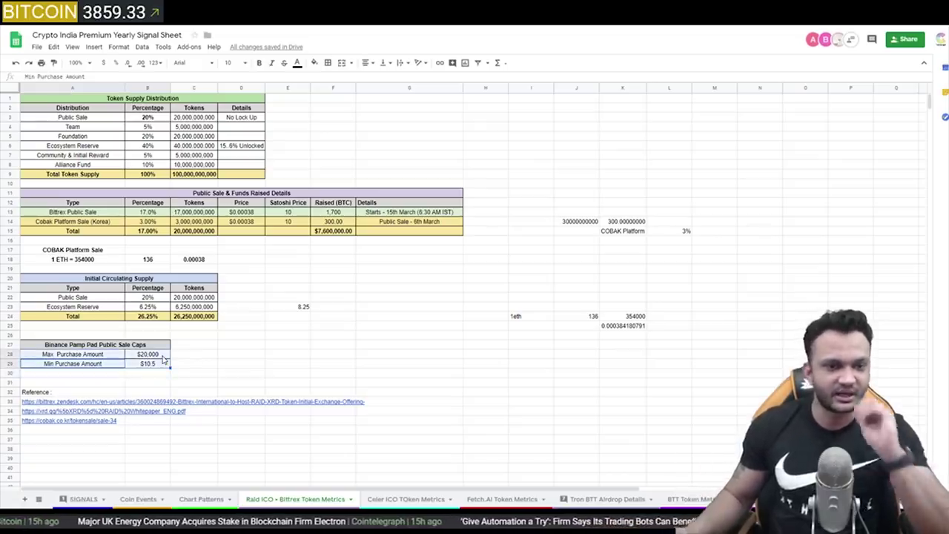
- Examine the initial circulating supply table and compare it with the Bittrex, Cobak and total sale rows
{"action": "left_click", "coordinate": [187, 303]}
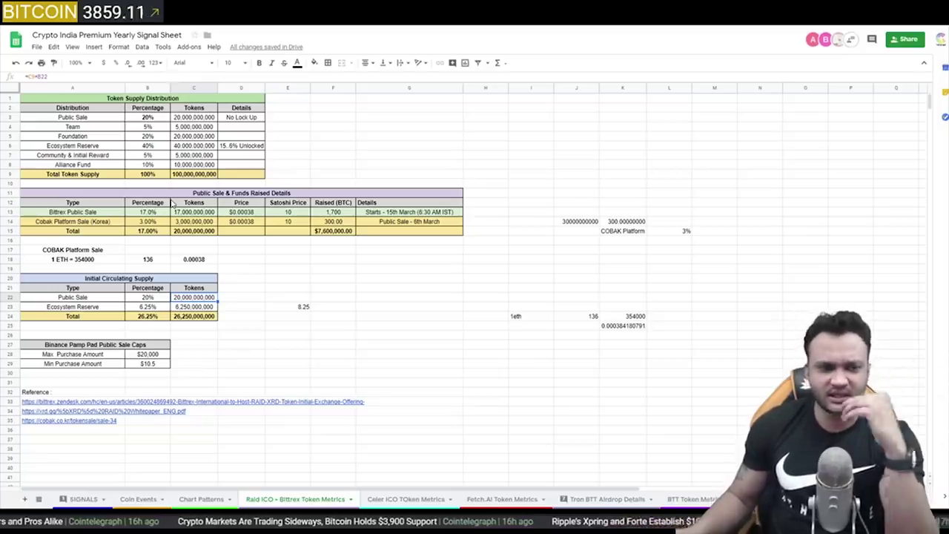
{"action": "left_click", "coordinate": [236, 319]}
{"action": "left_click_drag", "start_coordinate": [236, 323], "coordinate": [83, 298]}
{"action": "left_click", "coordinate": [298, 232]}
{"action": "left_click_drag", "start_coordinate": [428, 233], "coordinate": [87, 216]}
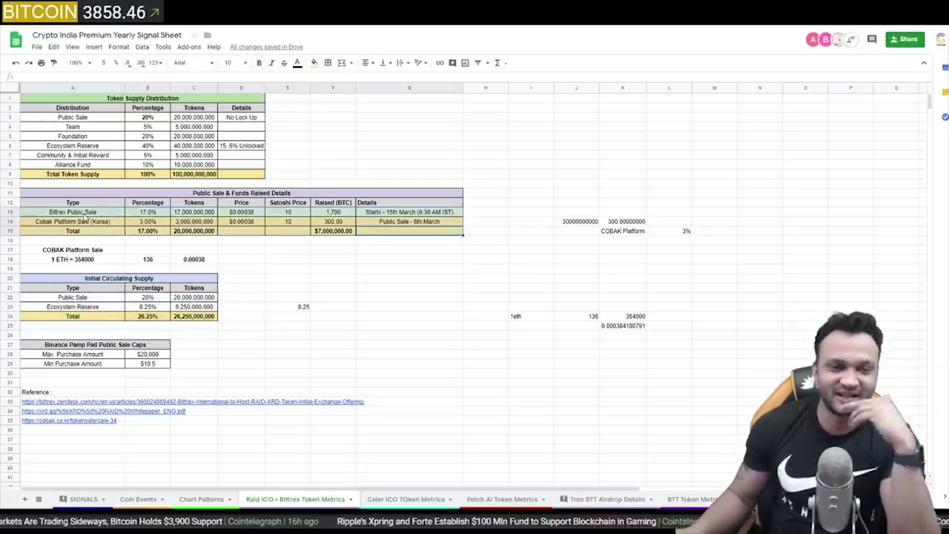
{"action": "left_click", "coordinate": [289, 299]}
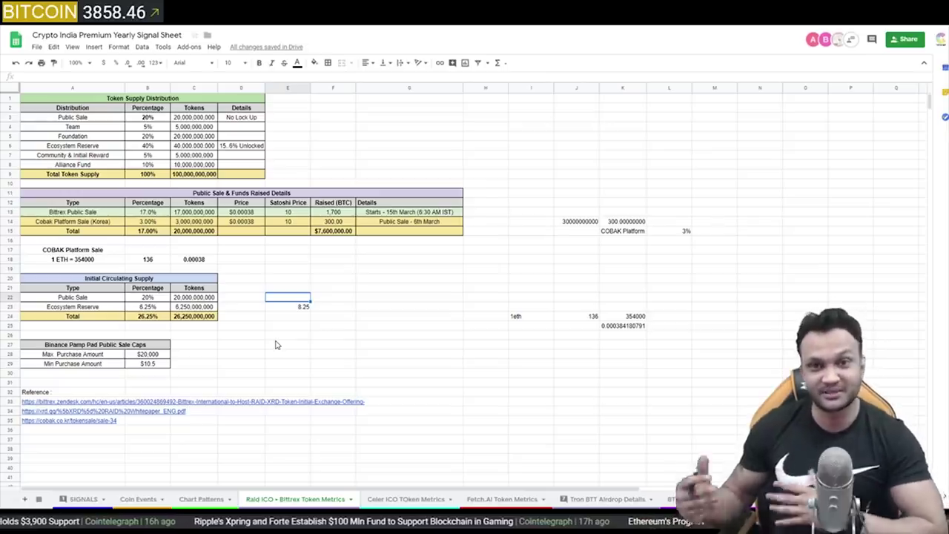
- Review all the RAID tables from token supply distribution to purchase caps, and the total funds raised in the public sale
{"action": "left_click_drag", "start_coordinate": [67, 100], "coordinate": [261, 369]}
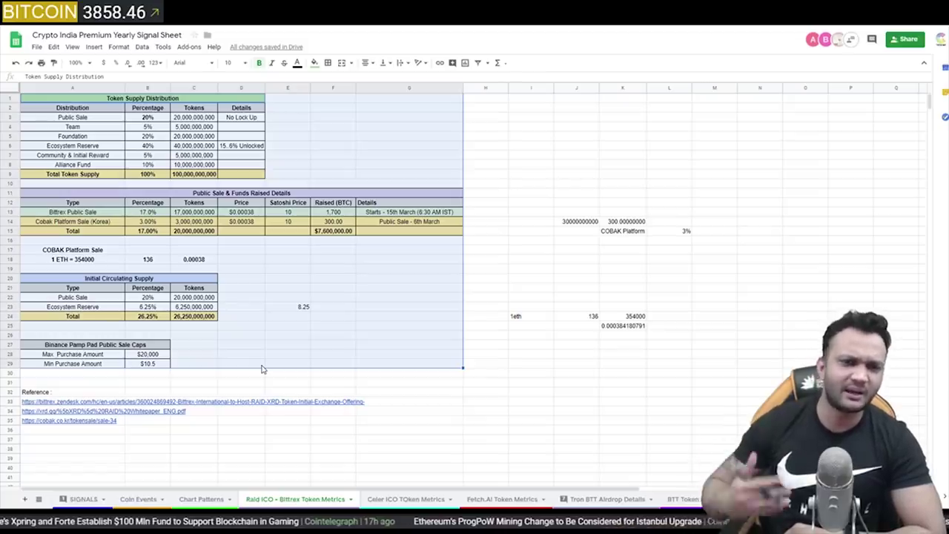
{"action": "left_click", "coordinate": [261, 368]}
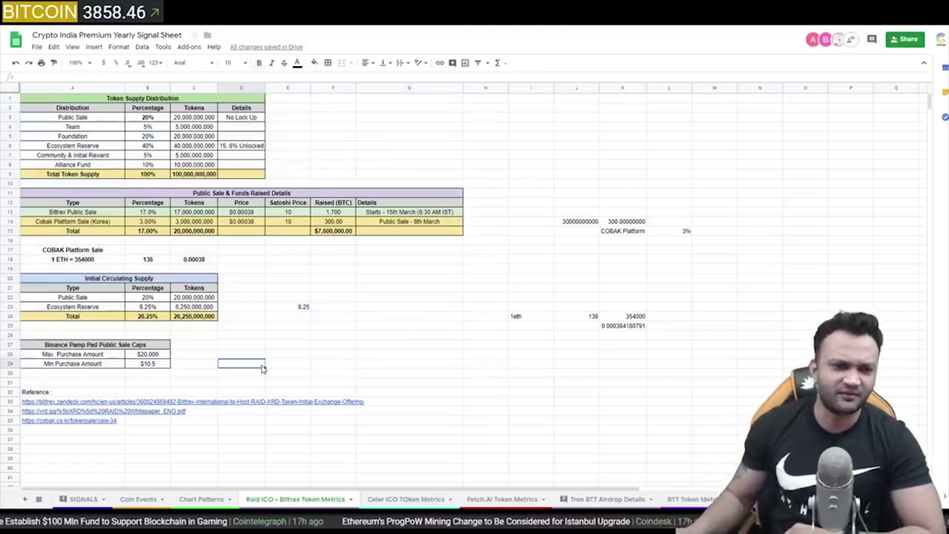
{"action": "left_click_drag", "start_coordinate": [96, 196], "coordinate": [344, 235]}
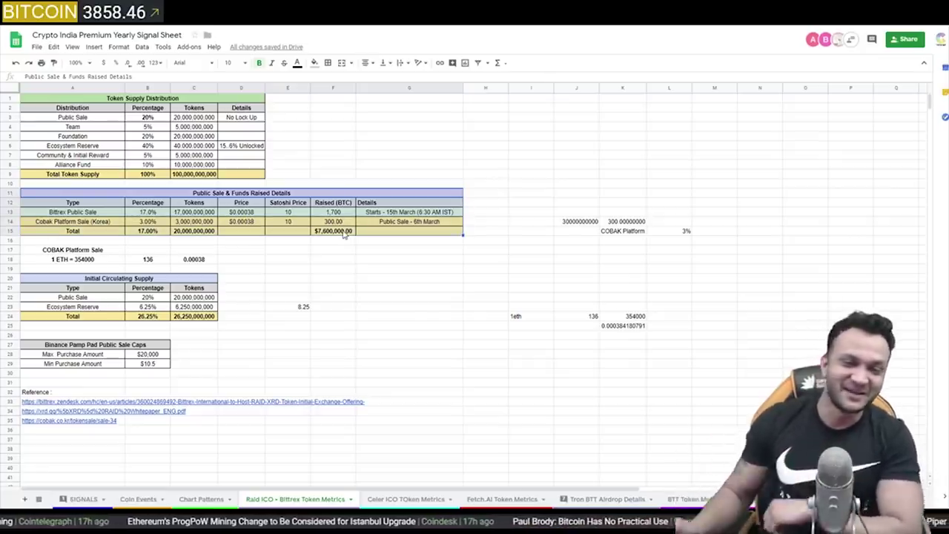
{"action": "left_click", "coordinate": [344, 235]}
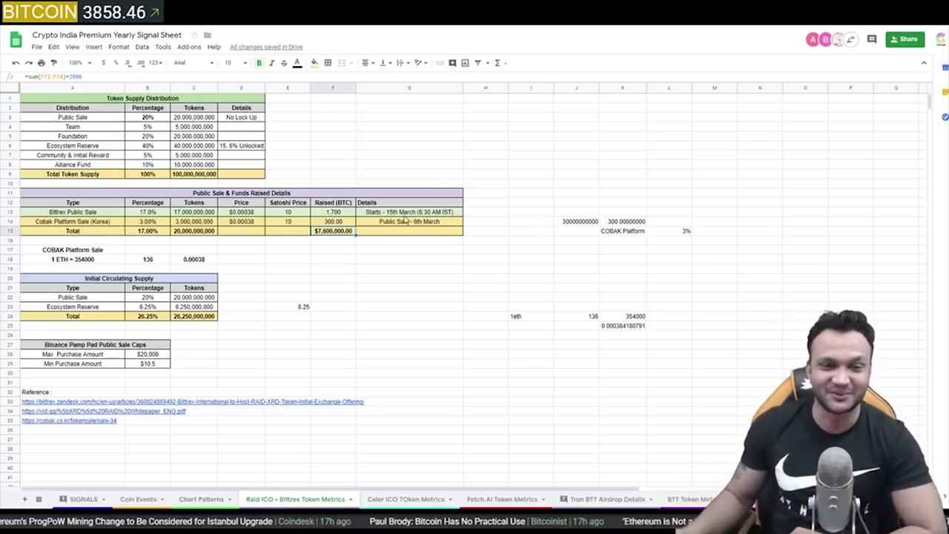
- Re-examine the public sale table together with the surrounding rows from Community & Initial Reward to the COBAK platform sale rate
{"action": "left_click_drag", "start_coordinate": [410, 195], "coordinate": [297, 234]}
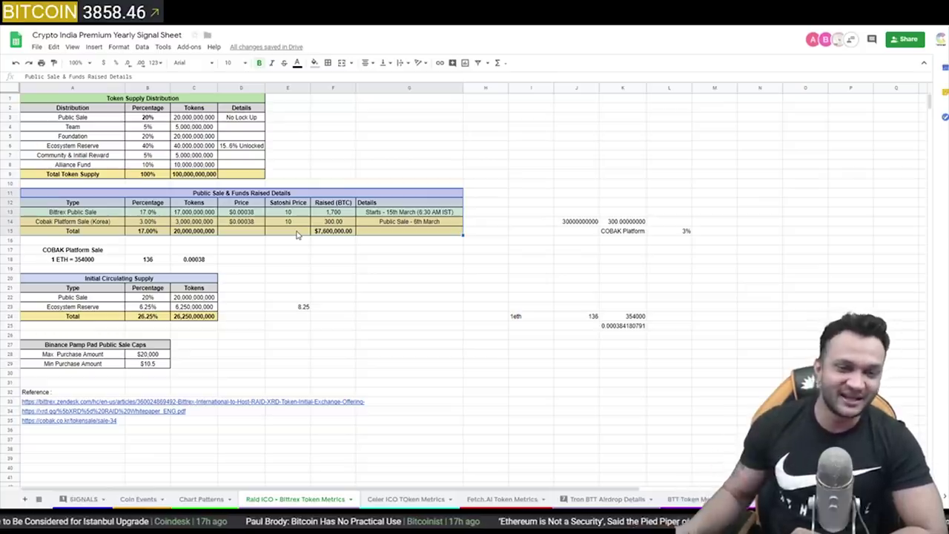
{"action": "left_click", "coordinate": [342, 249]}
{"action": "left_click", "coordinate": [424, 234]}
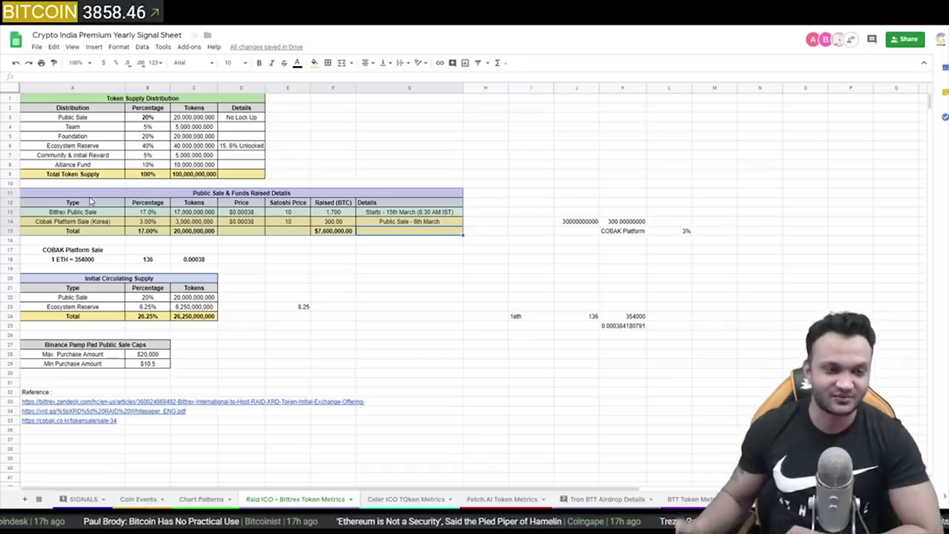
{"action": "left_click", "coordinate": [208, 327]}
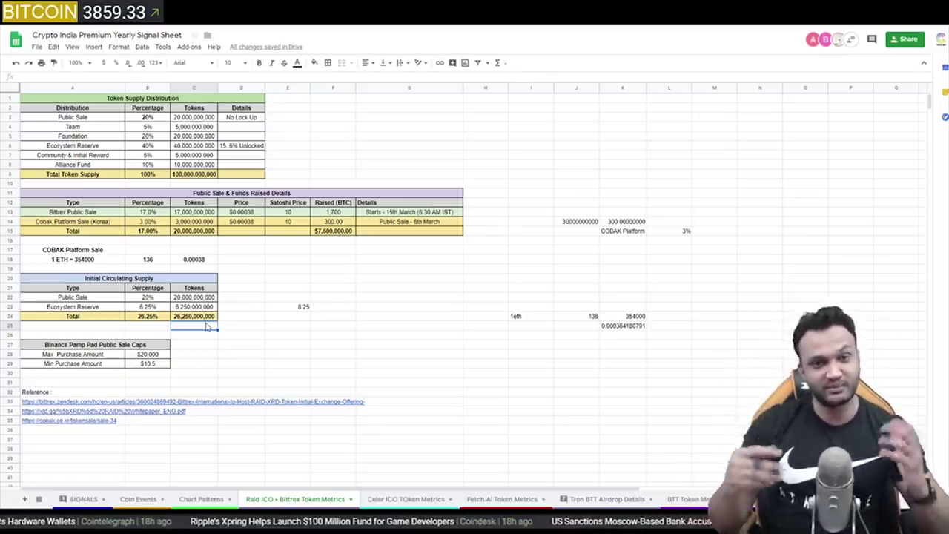
{"action": "left_click_drag", "start_coordinate": [192, 155], "coordinate": [274, 263]}
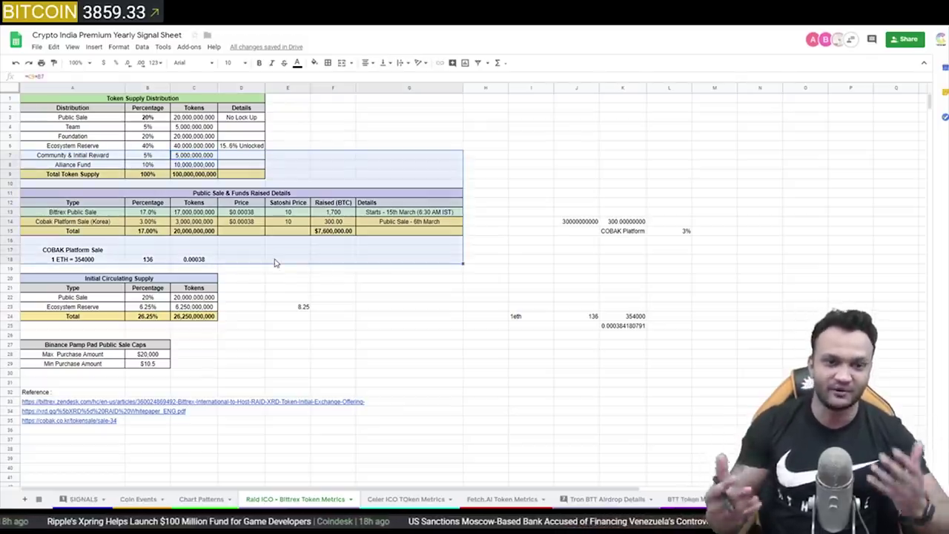